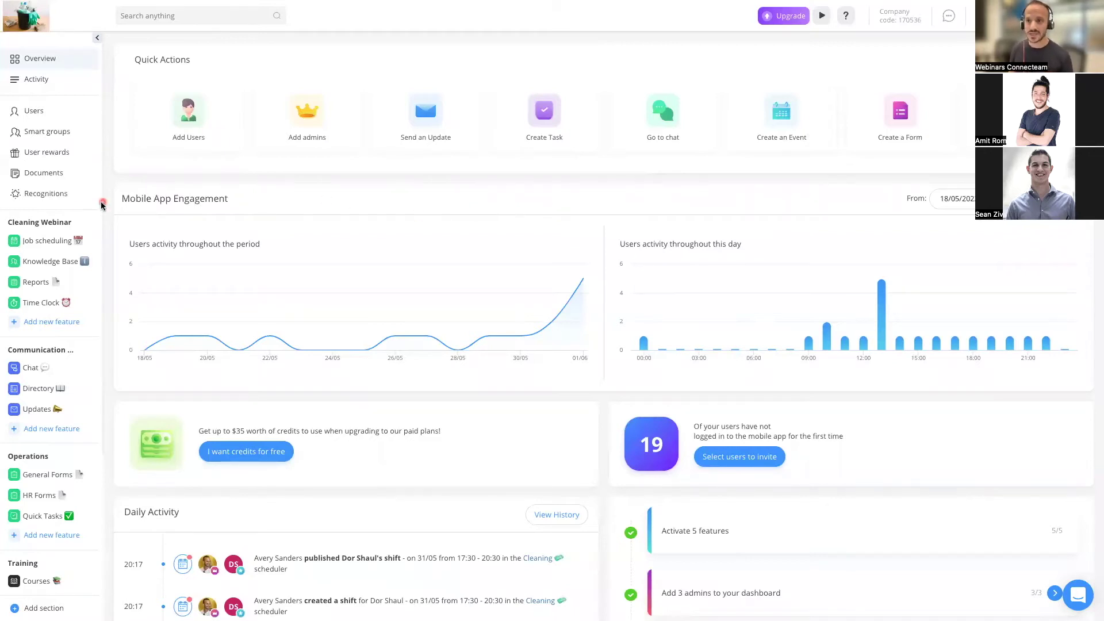
In the Cleaning job schedule, start a new job titled with the customer's first name followed by "'s House".
left_click(44, 242)
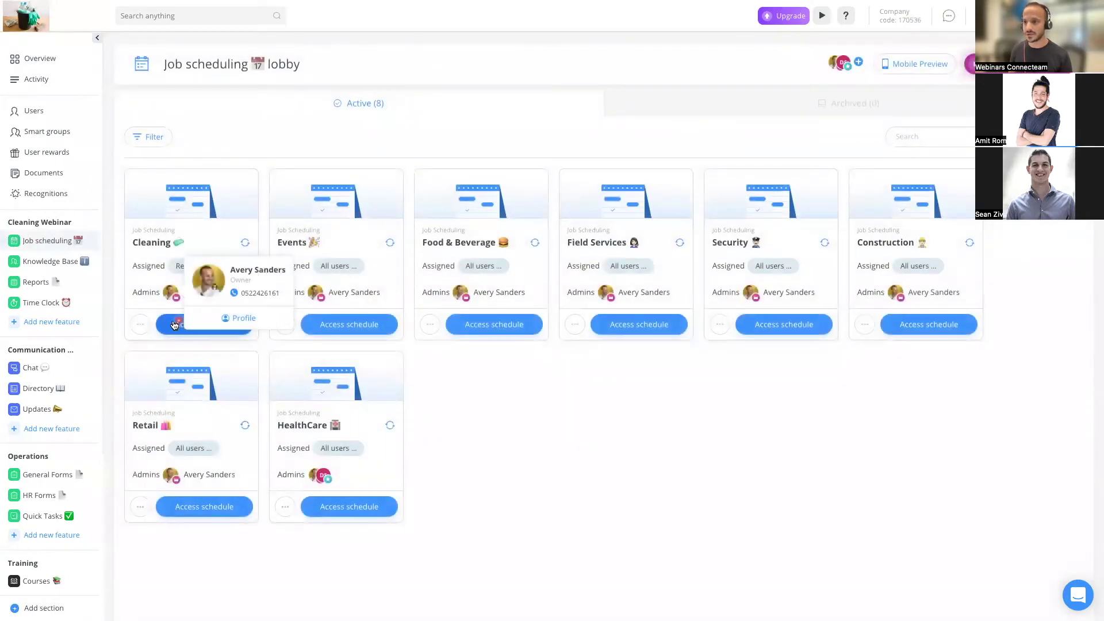
left_click(173, 326)
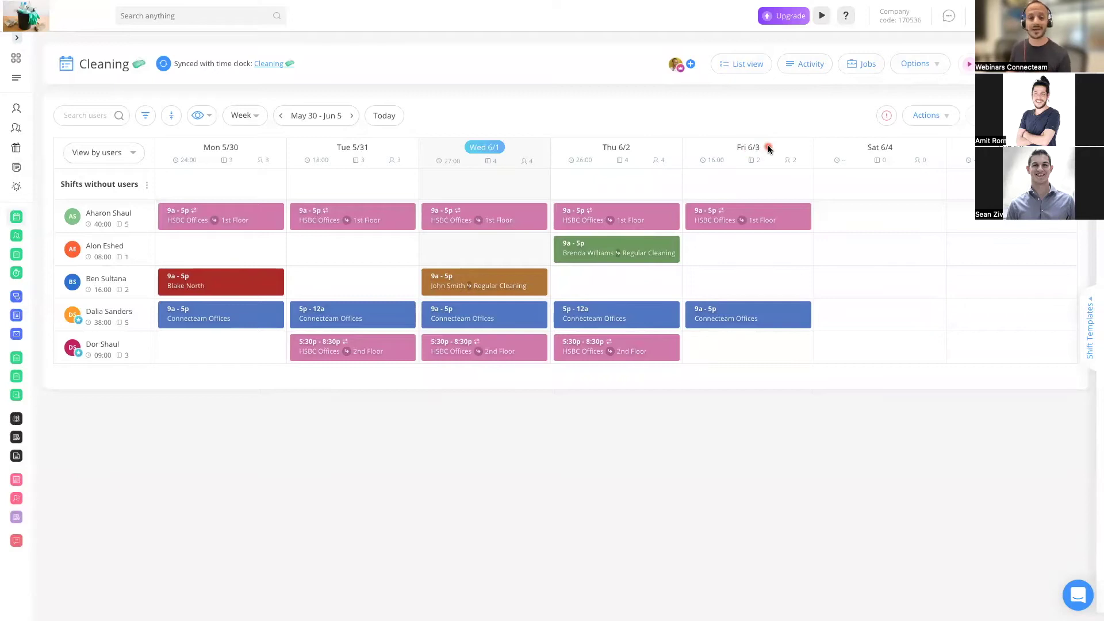
left_click(860, 64)
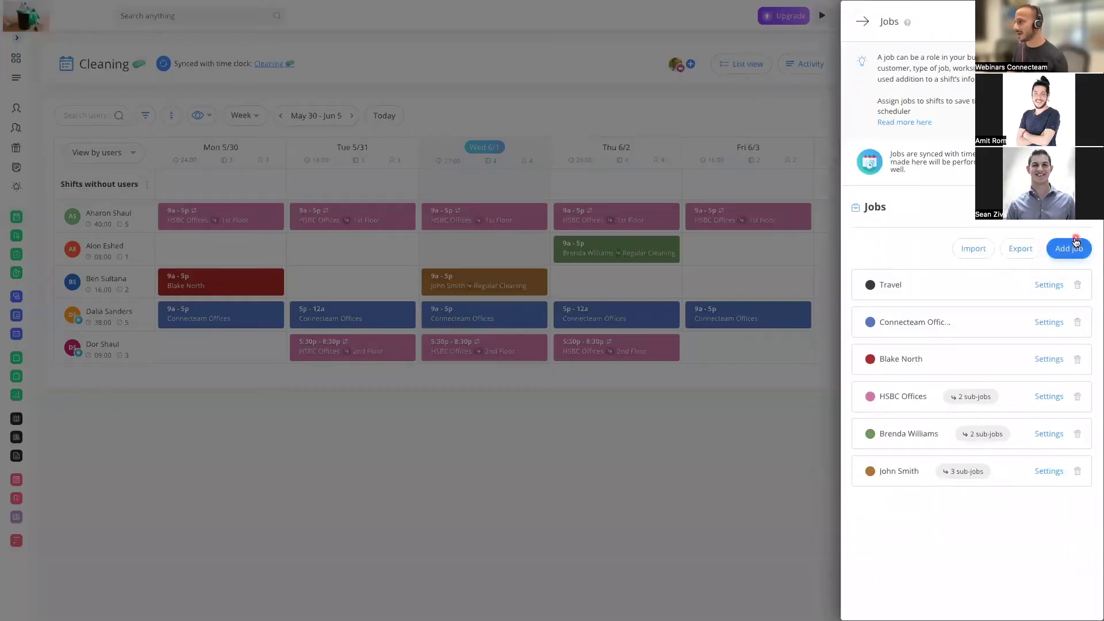
left_click(1072, 246)
left_click(932, 69)
type("A")
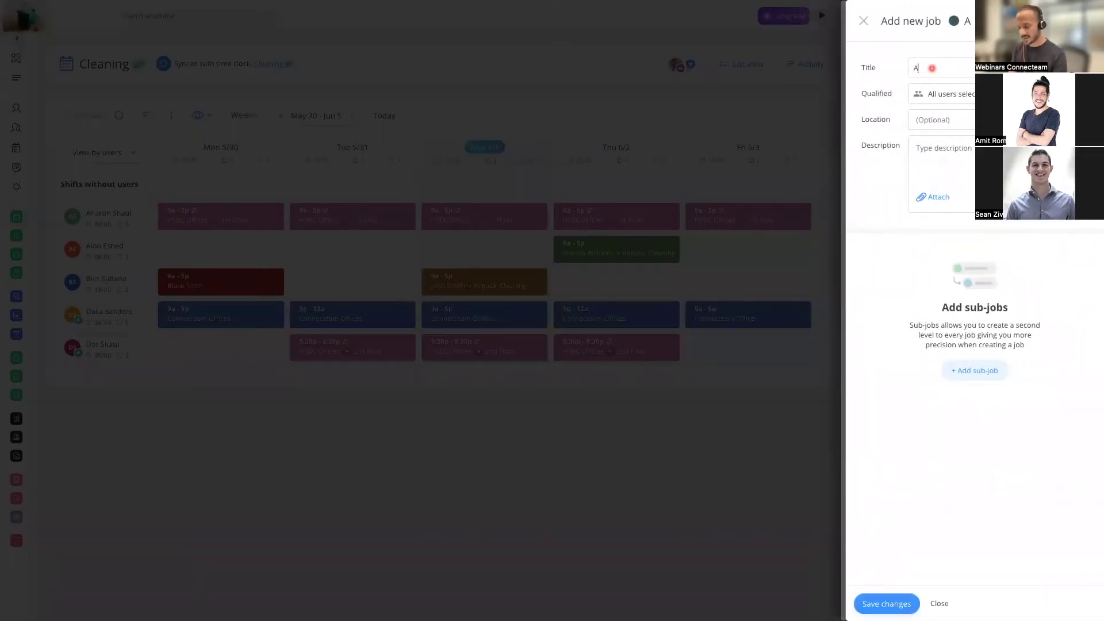
type("very's House")
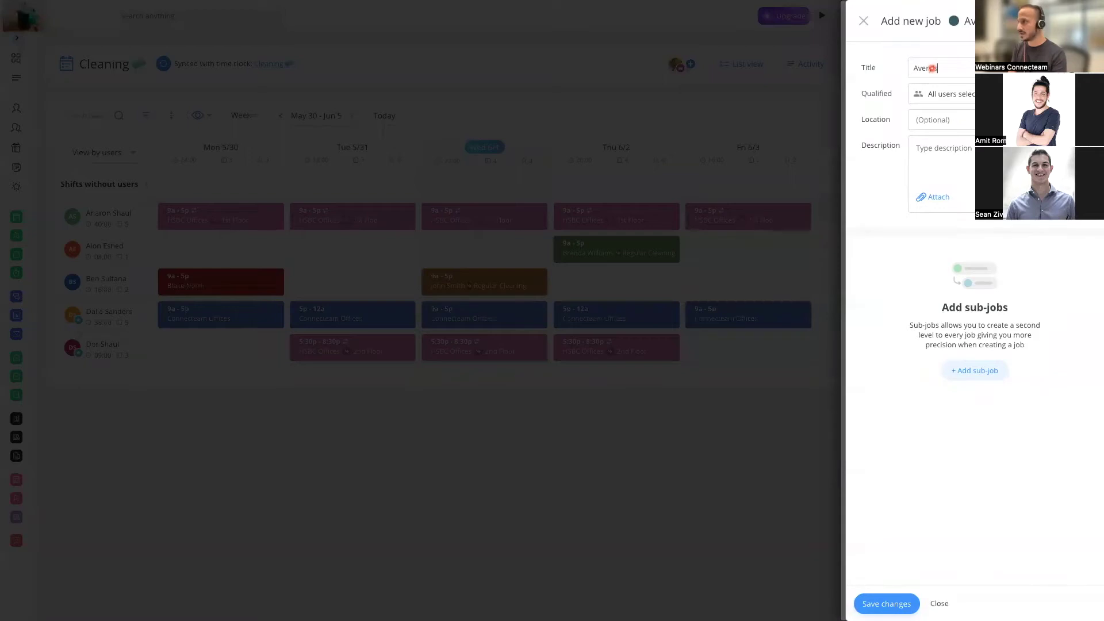
Review the user groups that can be qualified for the new job, keeping all users selected.
left_click(859, 94)
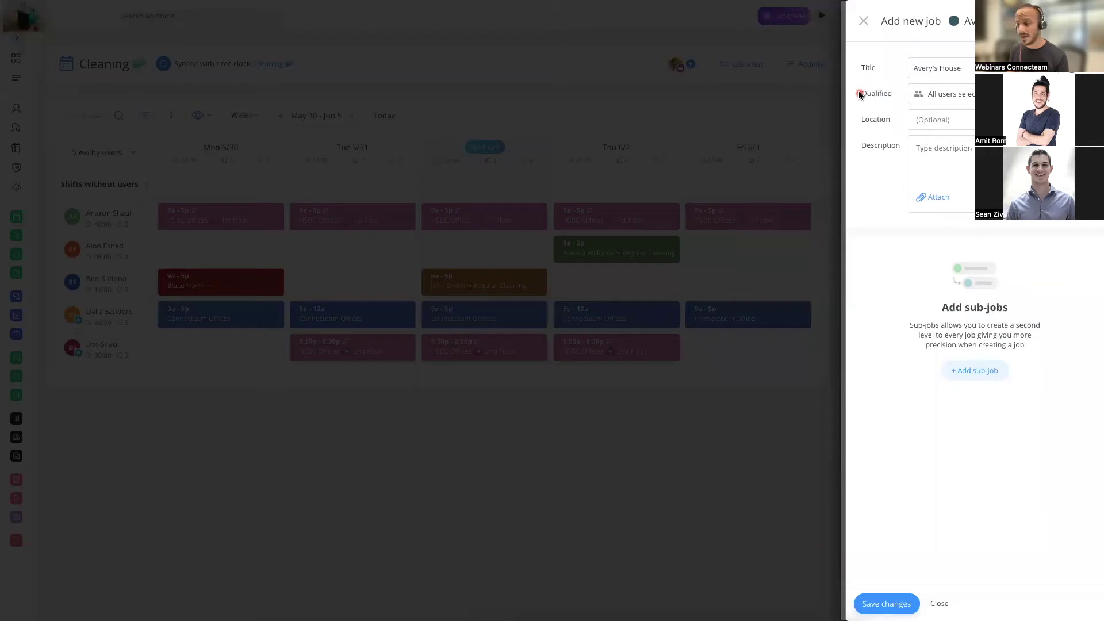
left_click(966, 100)
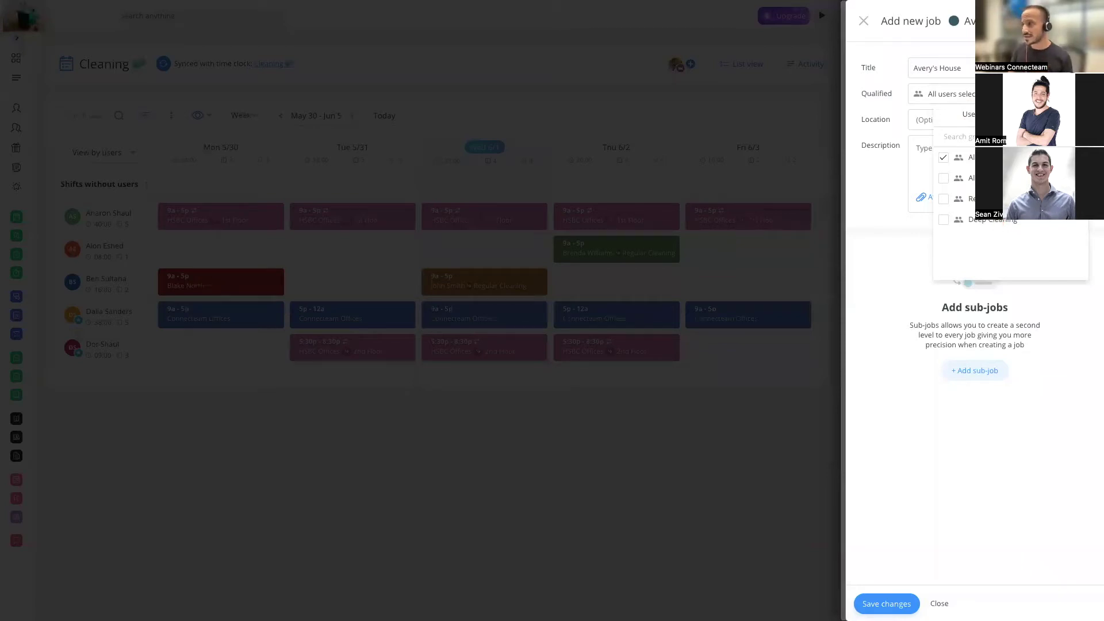
left_click(881, 168)
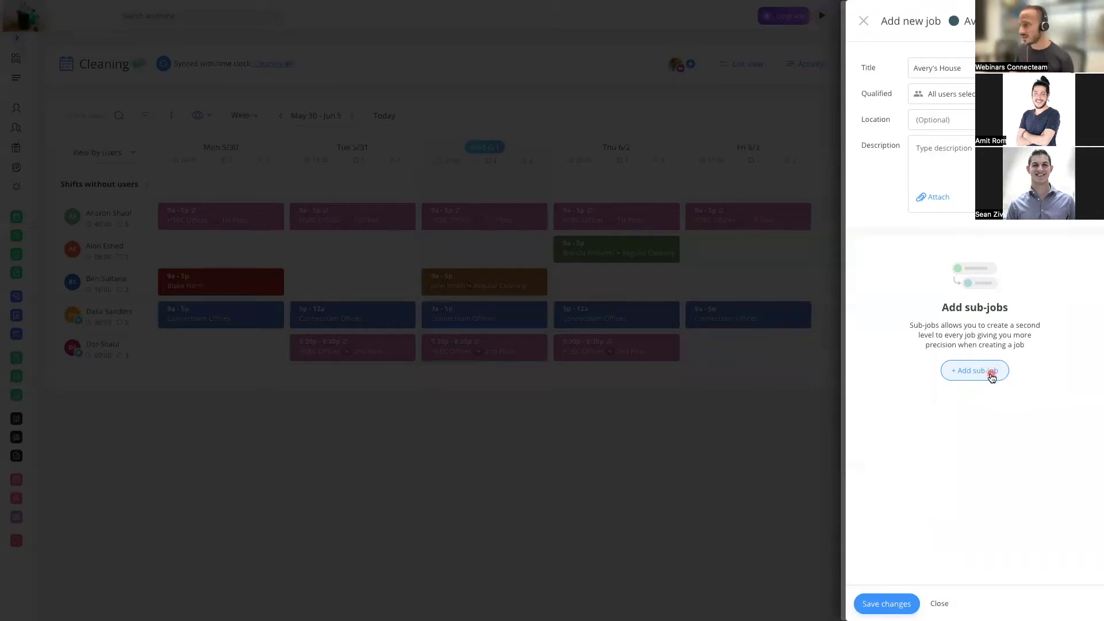
Add a sub-job titled "Regular Cleaning" to the new job, using the same settings as the parent job.
left_click(984, 370)
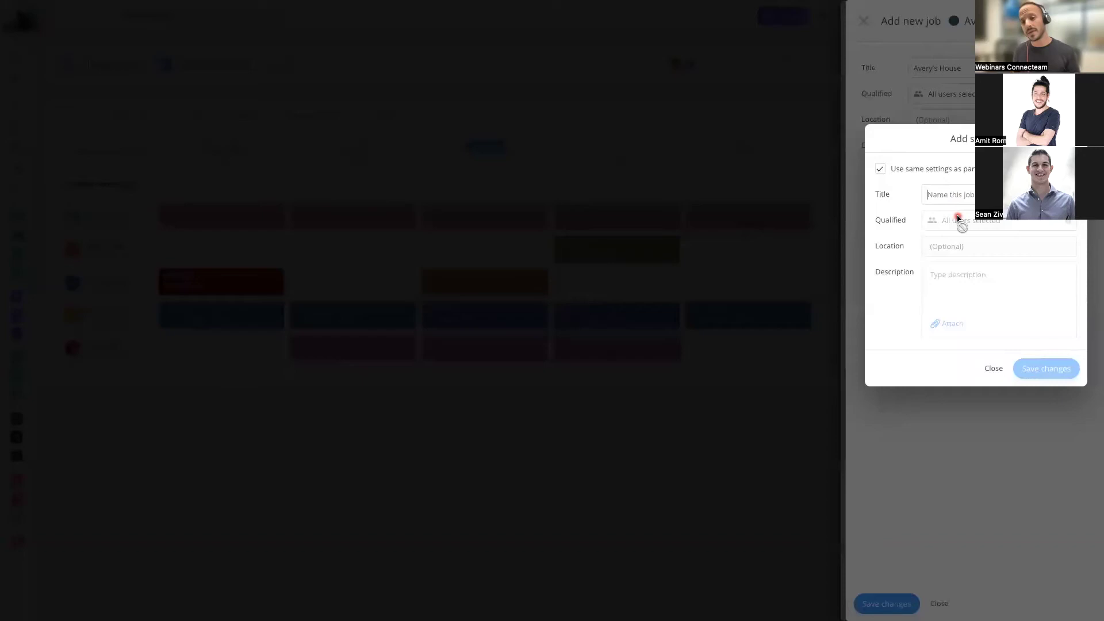
type("R")
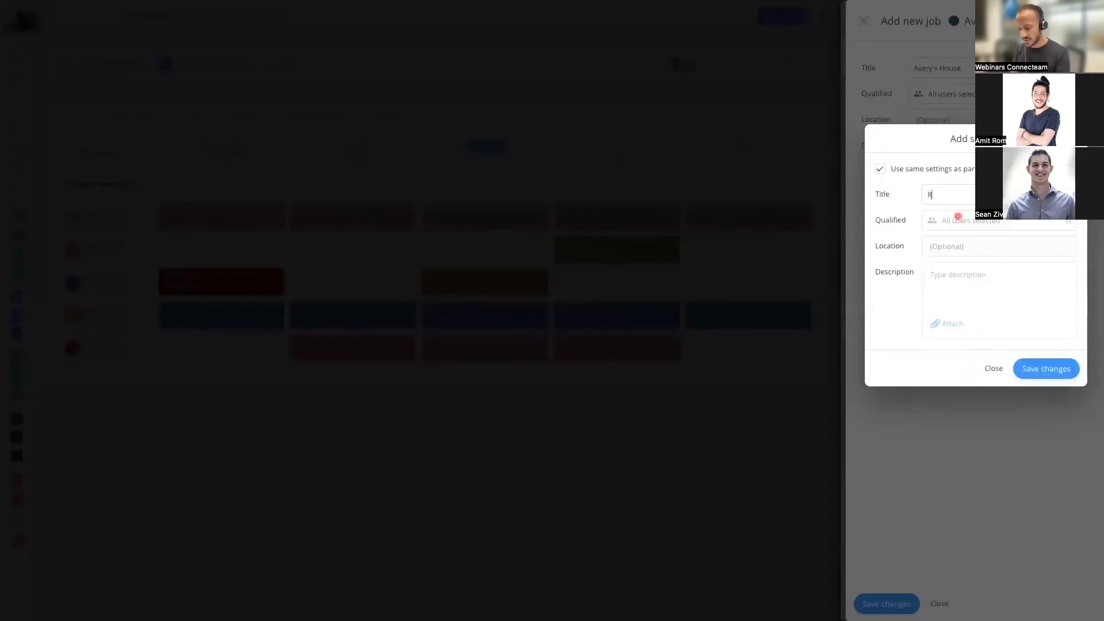
type("egular Cleani")
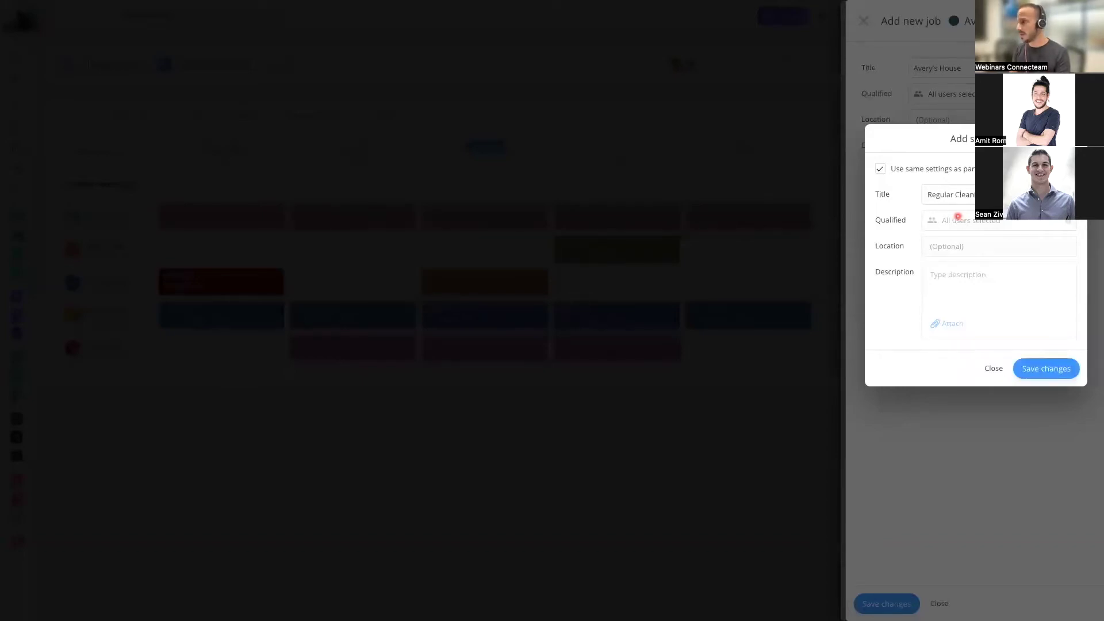
left_click(1048, 370)
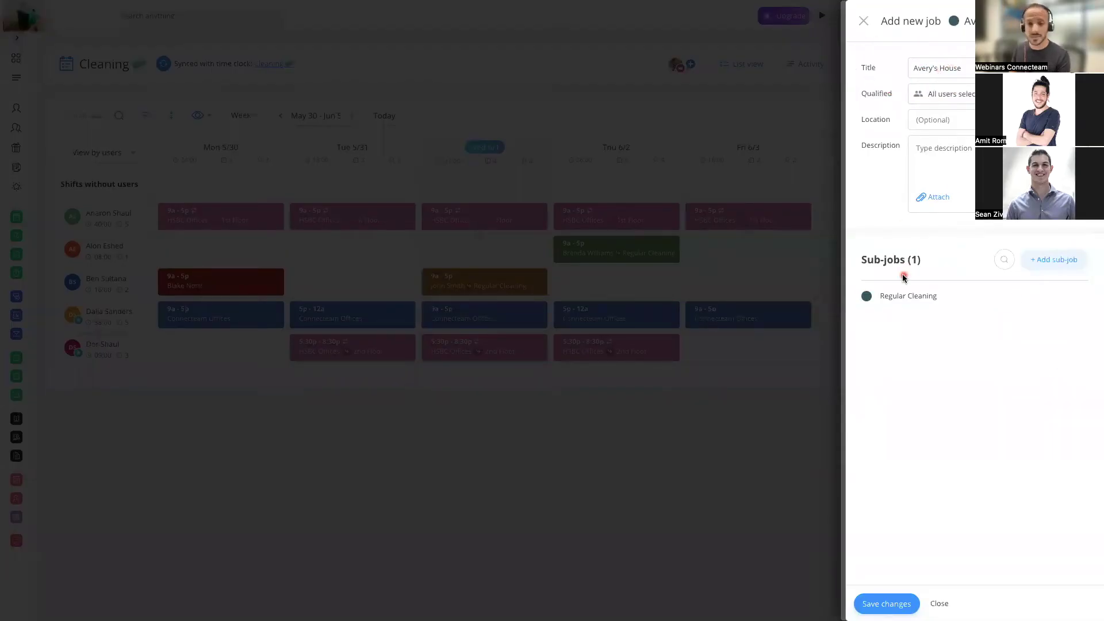
Add a "Deep Cleaning" sub-job with the parent job's settings, then save the new job and return to the schedule.
left_click(1050, 259)
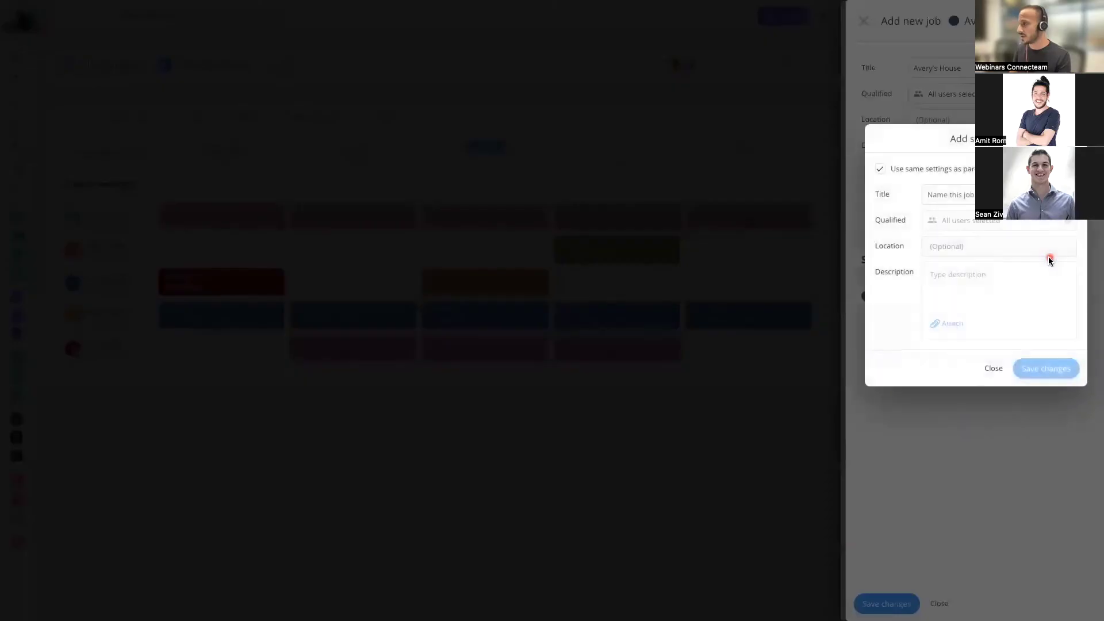
left_click(962, 196)
type("Deep Cleaning")
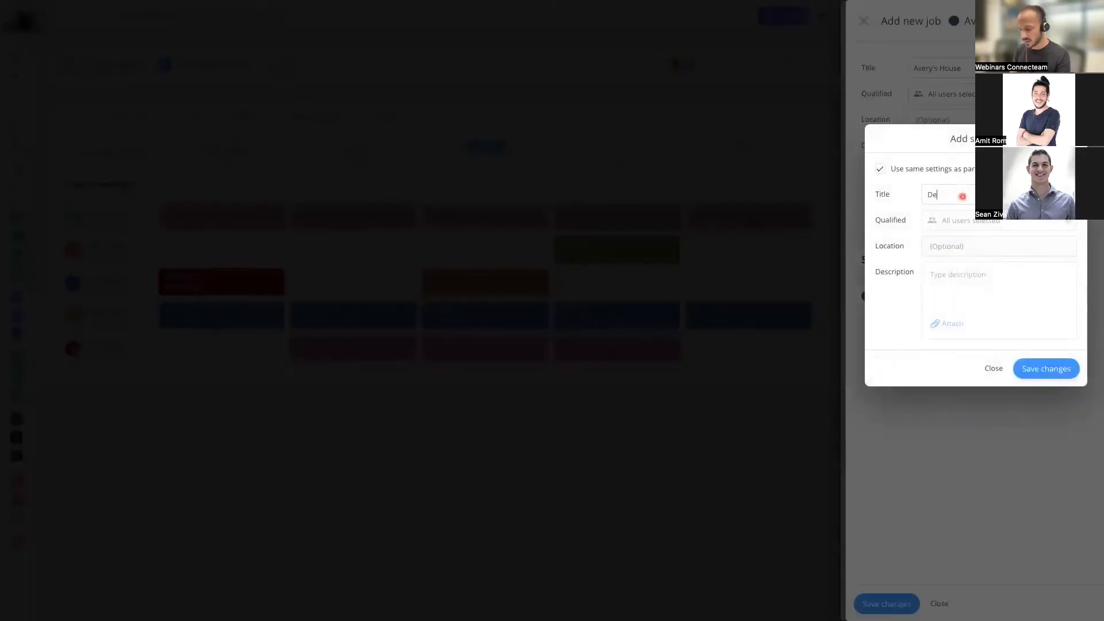
left_click(1060, 371)
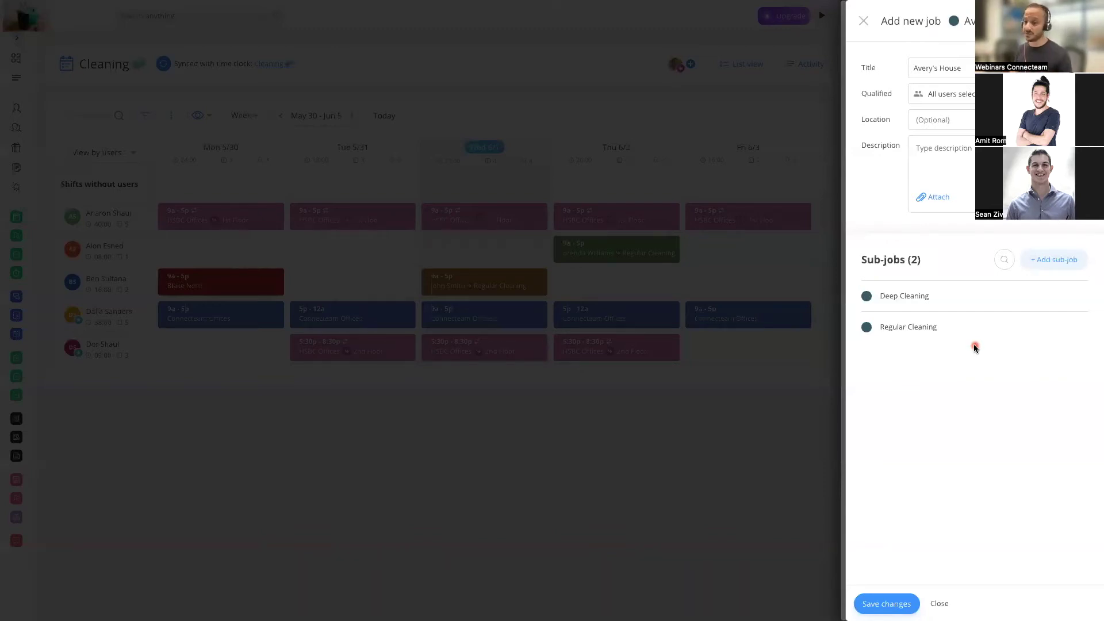
left_click(887, 604)
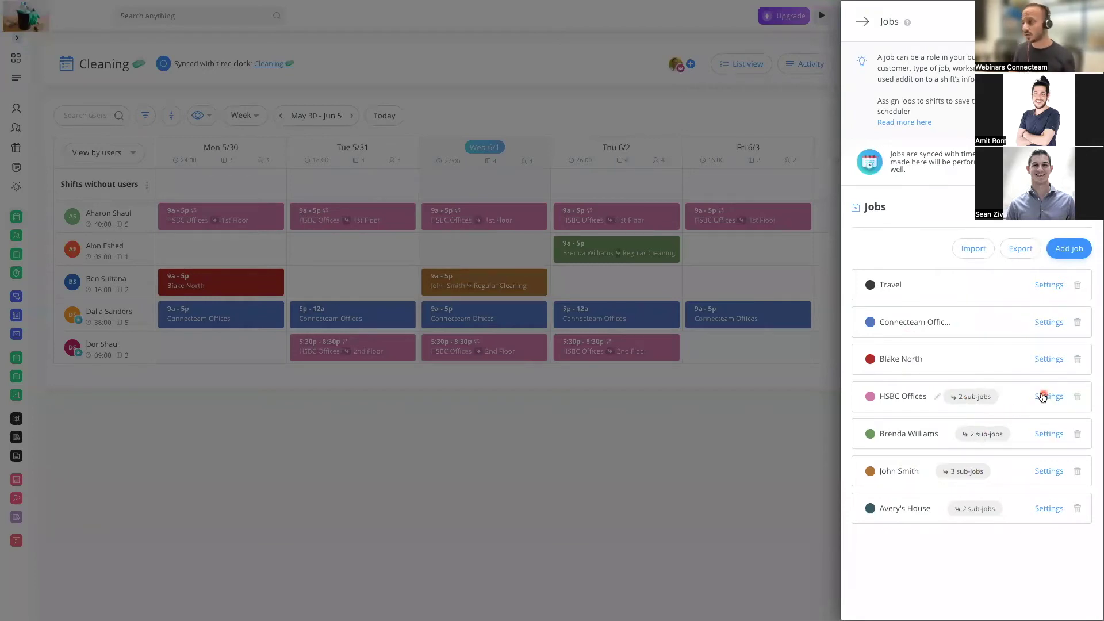
left_click(792, 467)
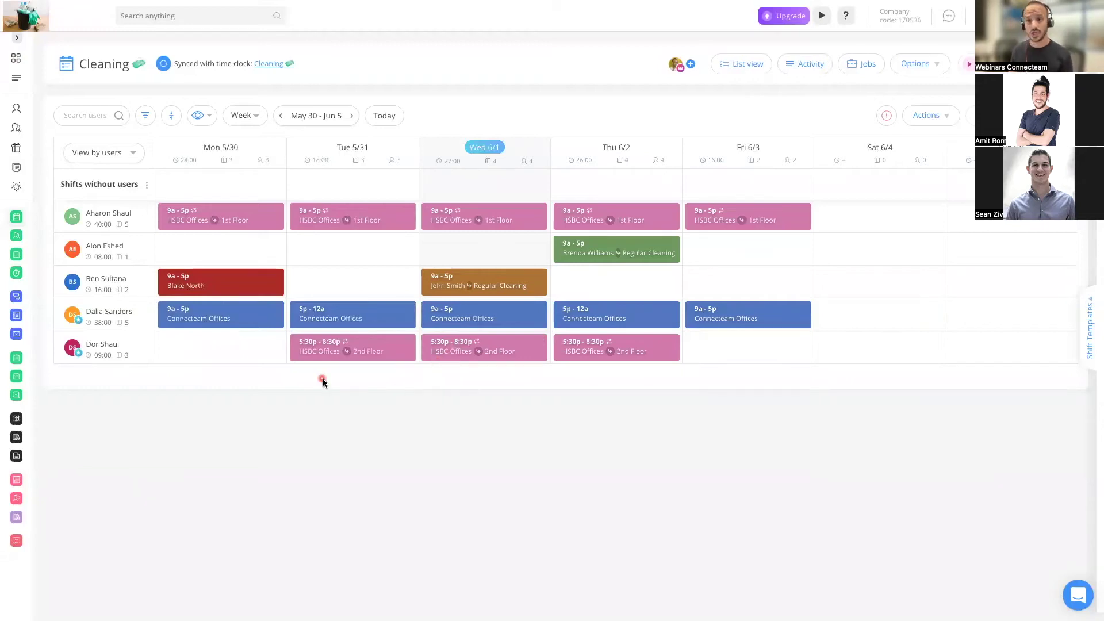
Open the Customer List in the Knowledge Base and expand its Connecteam Offices folder.
left_click(16, 37)
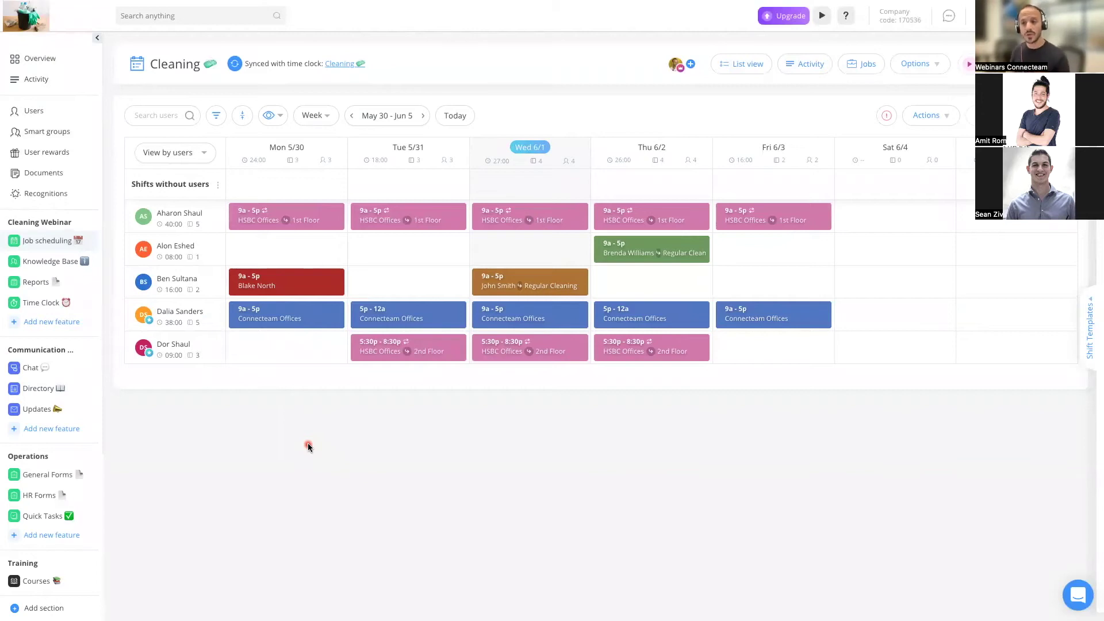
left_click(55, 261)
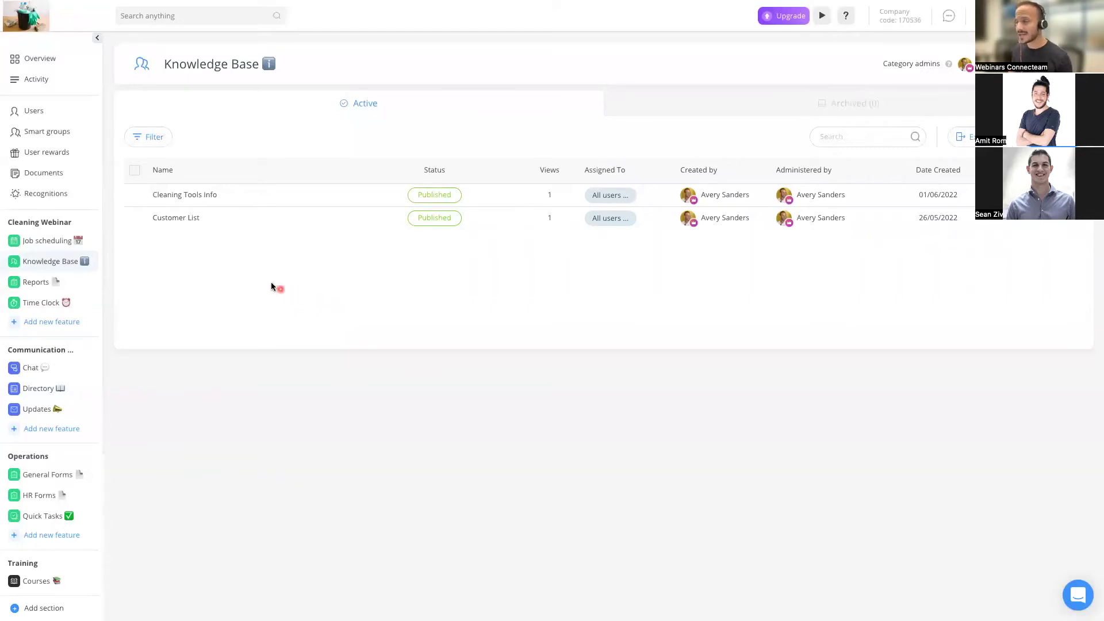
left_click(183, 218)
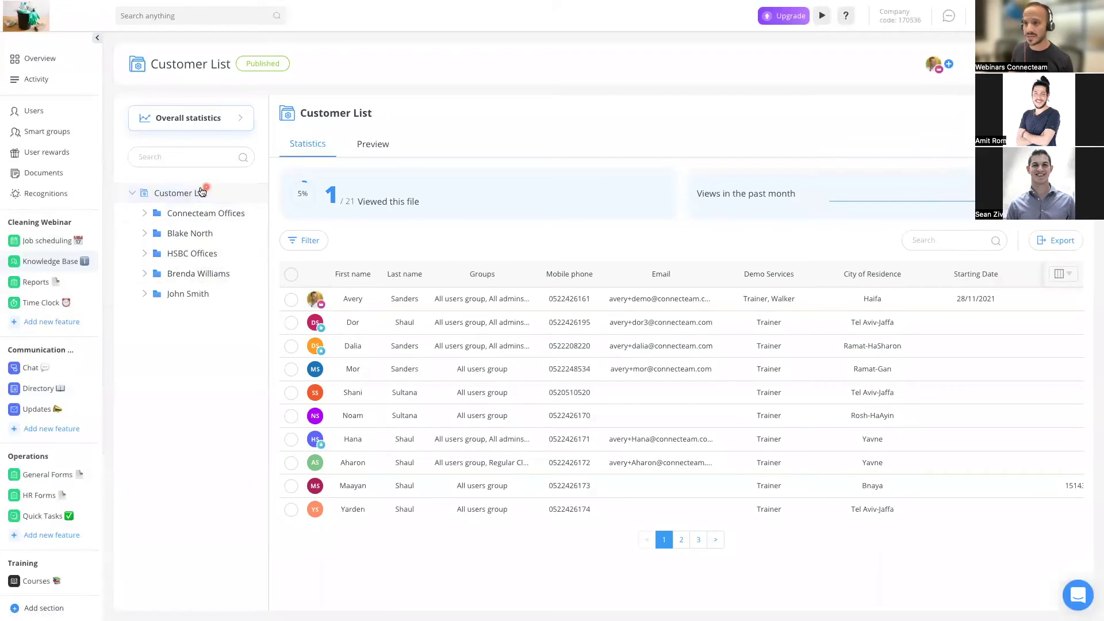
left_click(173, 214)
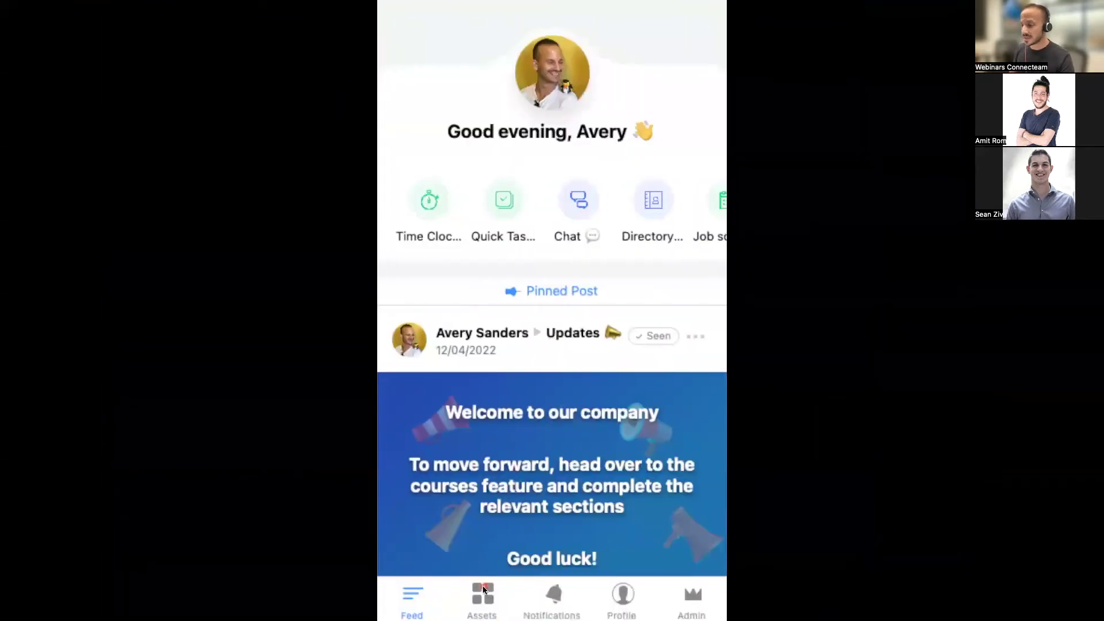
In the mobile app, view the Client Info page of Connecteam Offices in the Knowledge Base's Customer List.
left_click(481, 586)
scroll(515, 448, "down", 1)
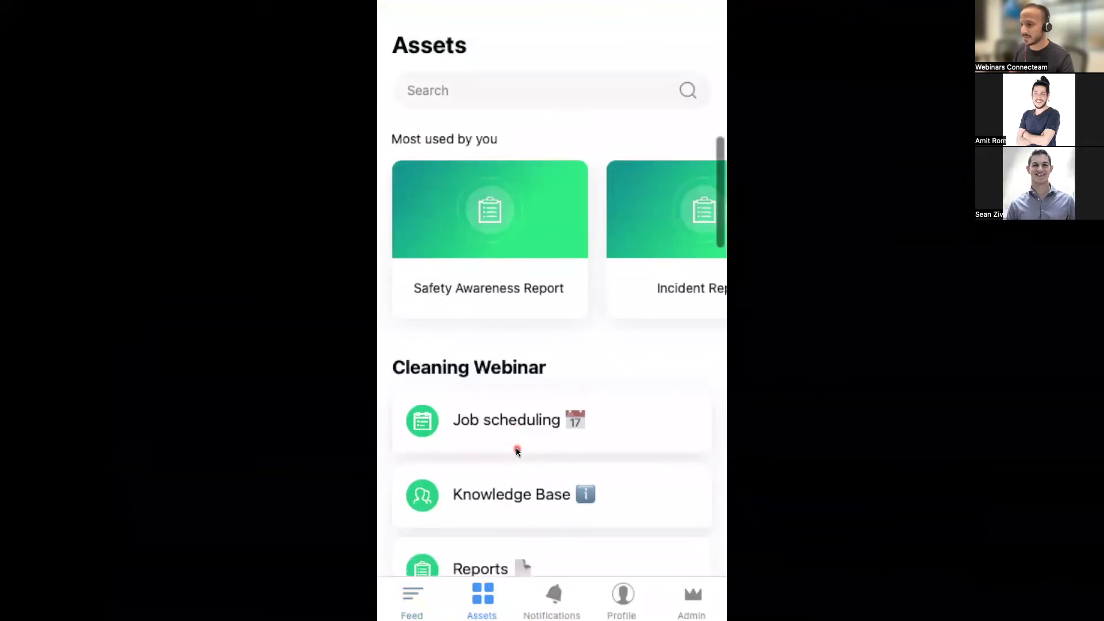
left_click(515, 495)
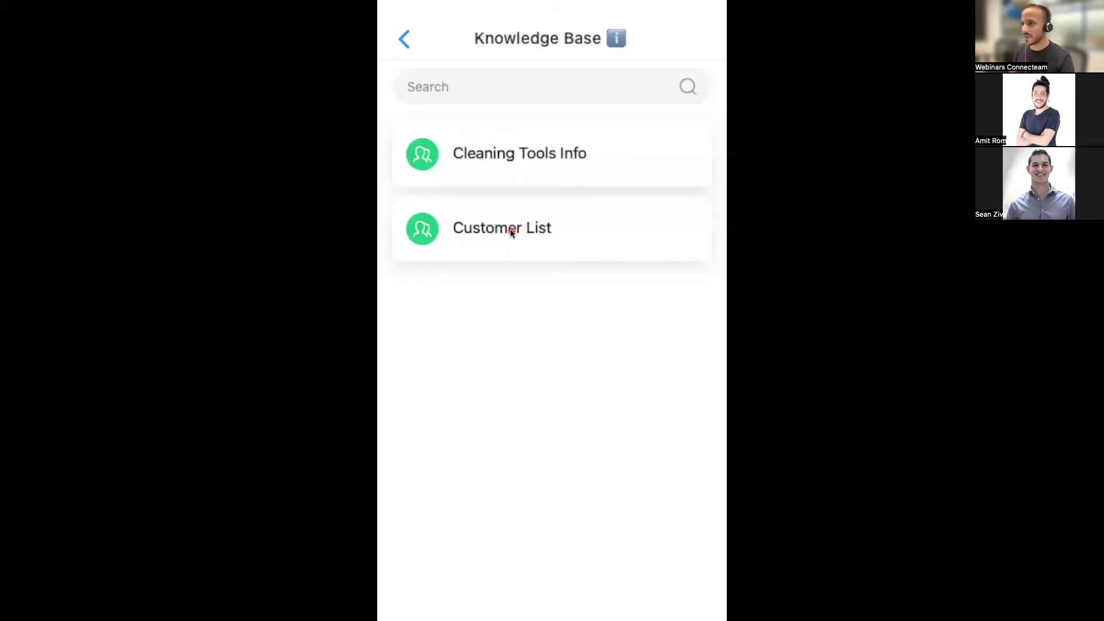
left_click(509, 229)
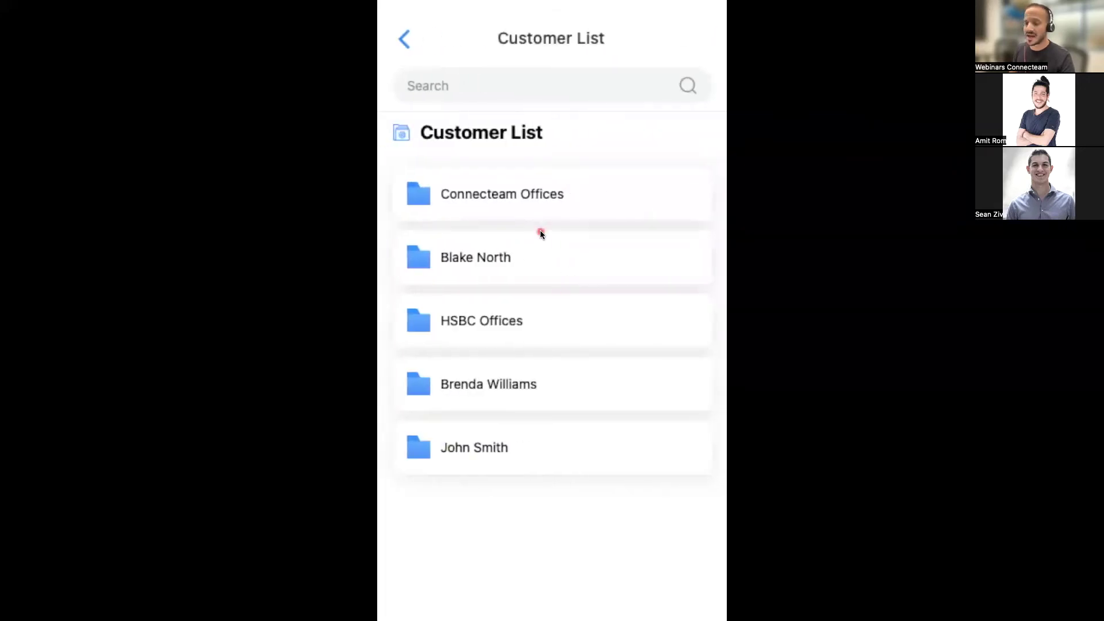
left_click(507, 194)
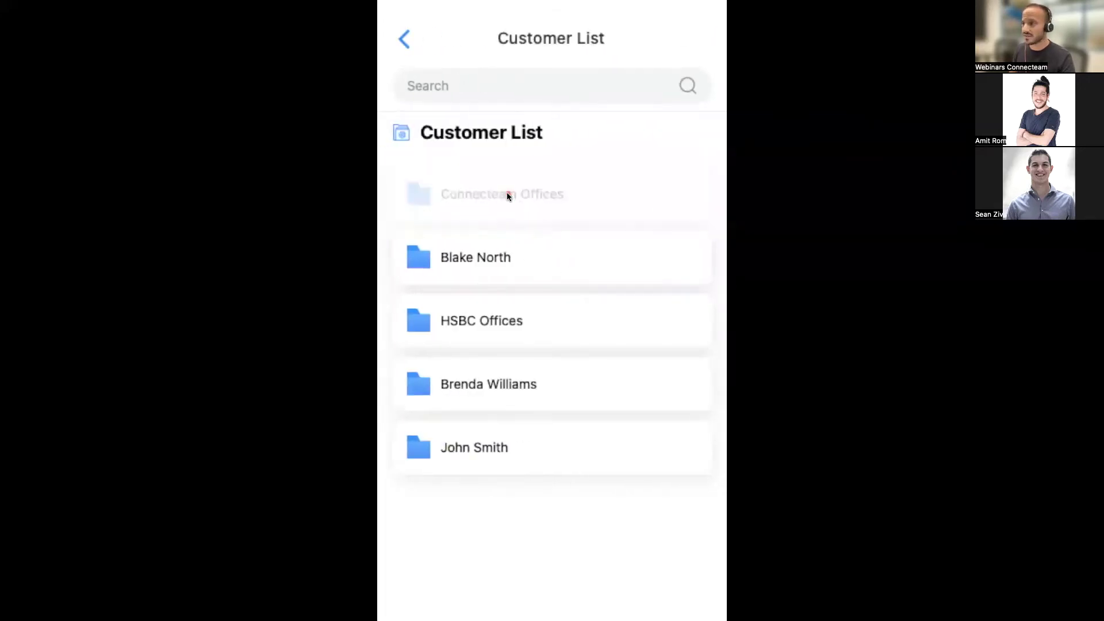
left_click(464, 260)
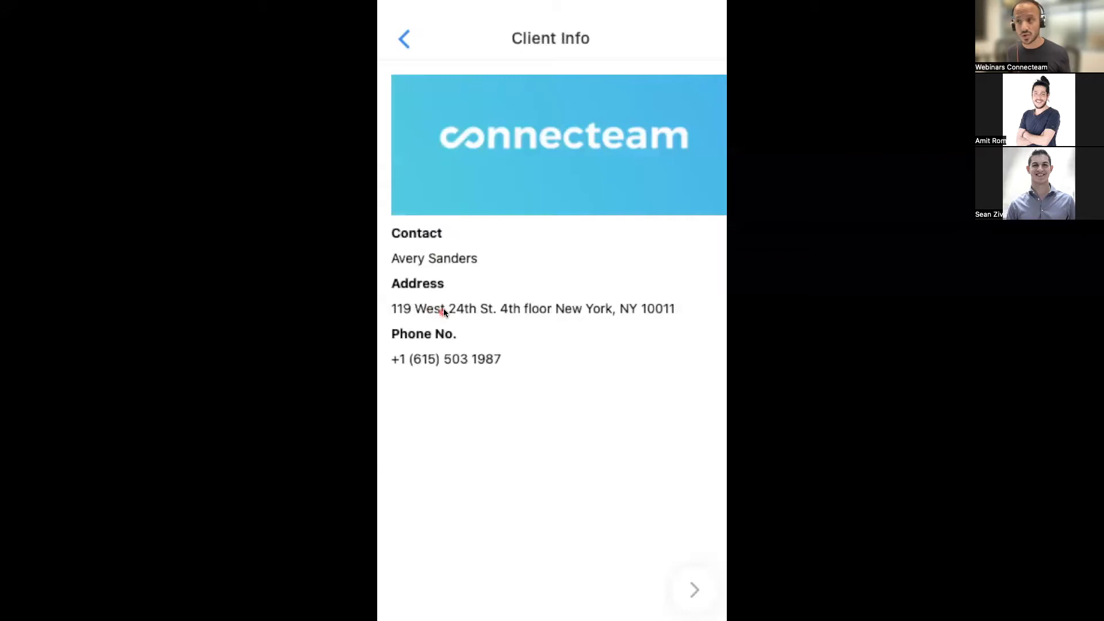
View the CS Office and Corner Office photos in the Connecteam Offices folder, then return to the folder.
left_click(405, 39)
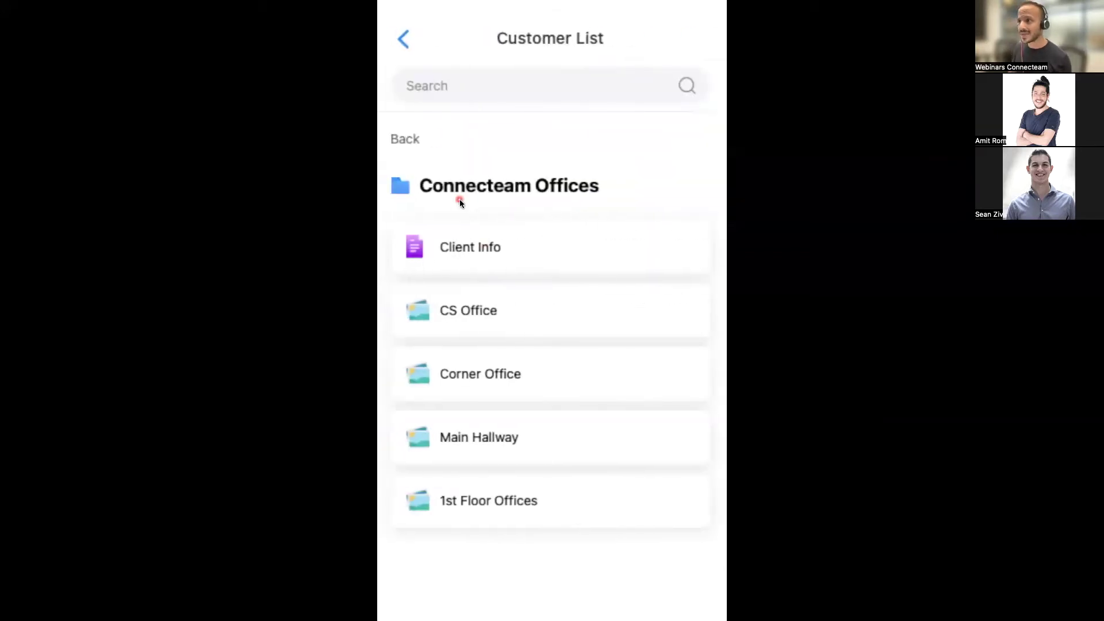
left_click(487, 311)
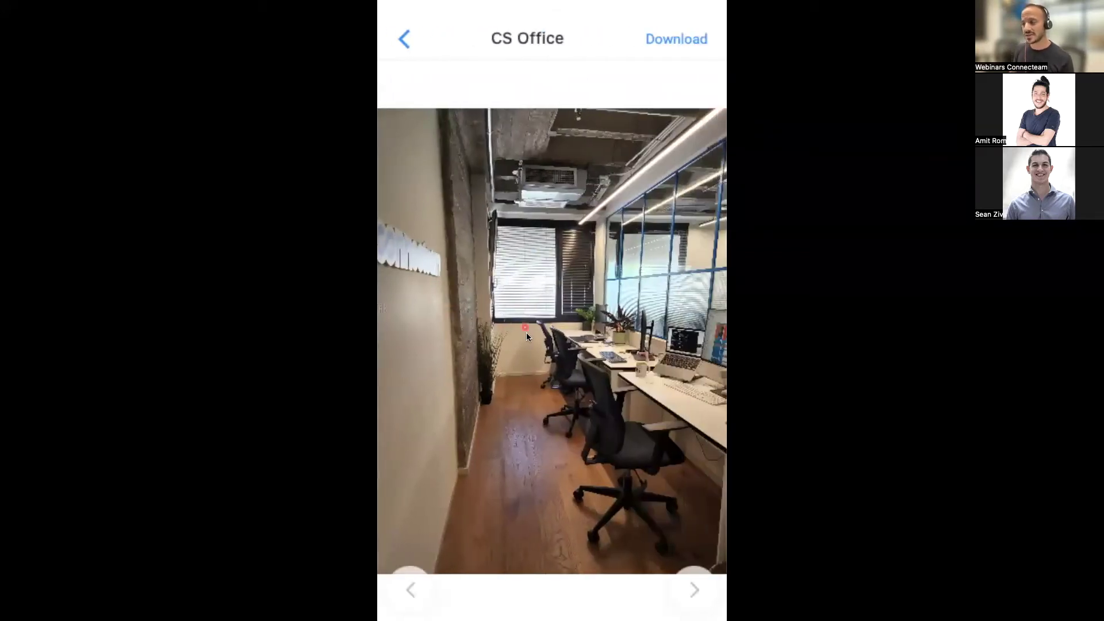
left_click(404, 39)
left_click(496, 377)
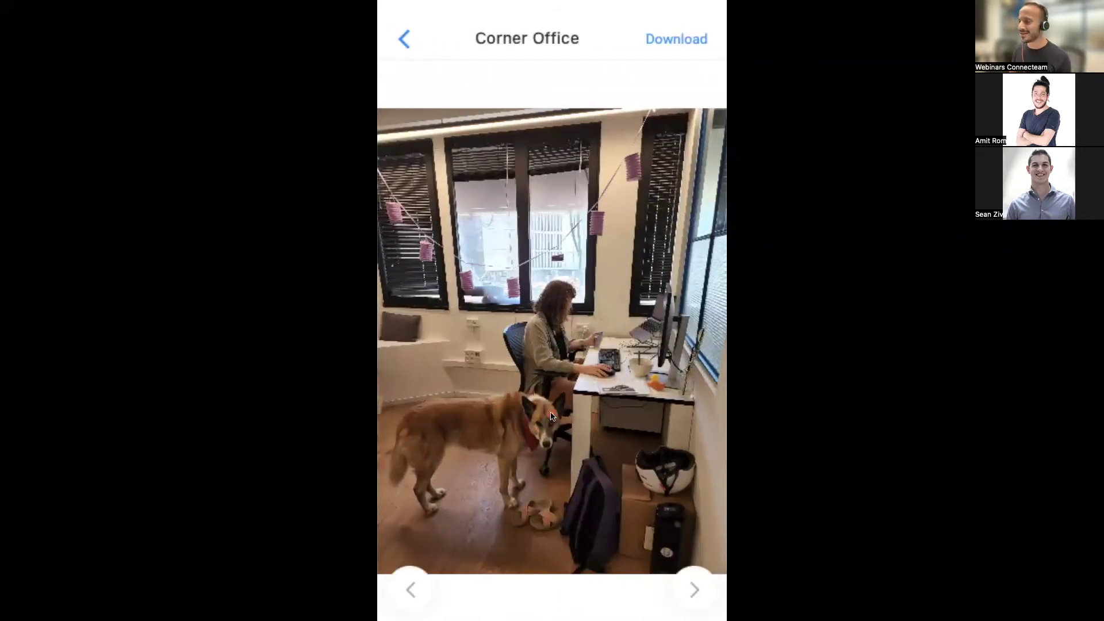
left_click(401, 39)
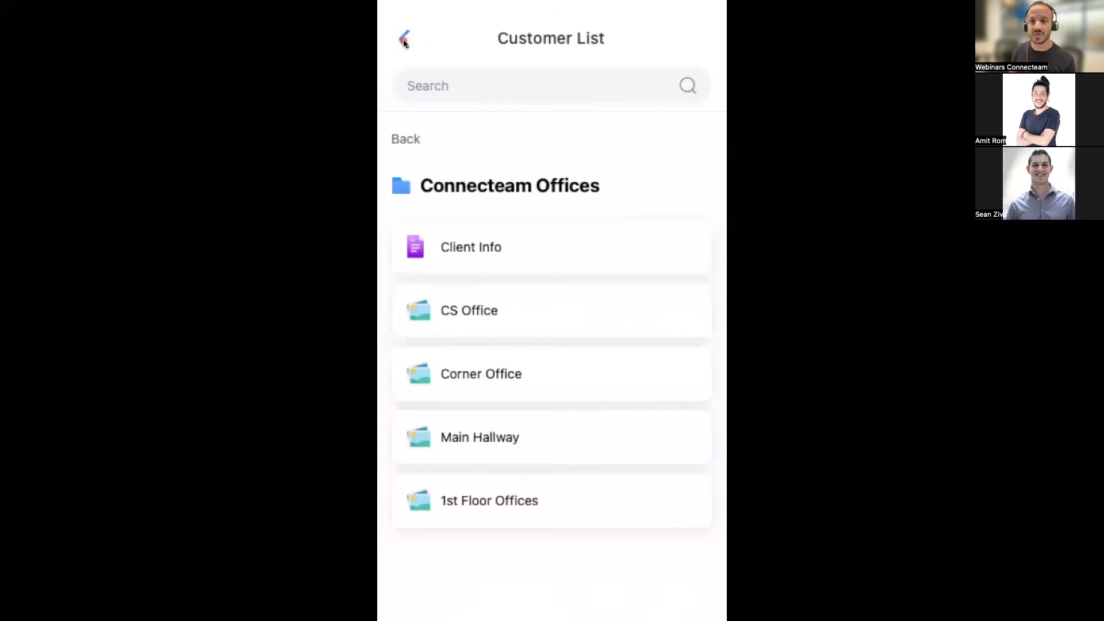
Reopen the Customer List from the mobile Knowledge Base, search it for "offic", and switch back to the web dashboard.
left_click(404, 39)
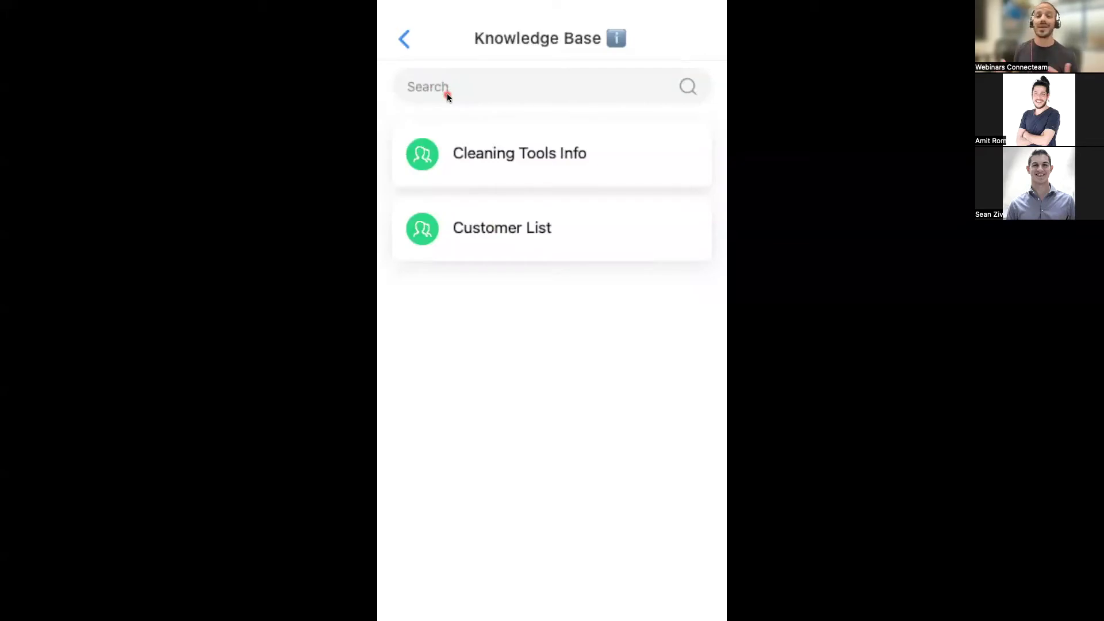
left_click(534, 232)
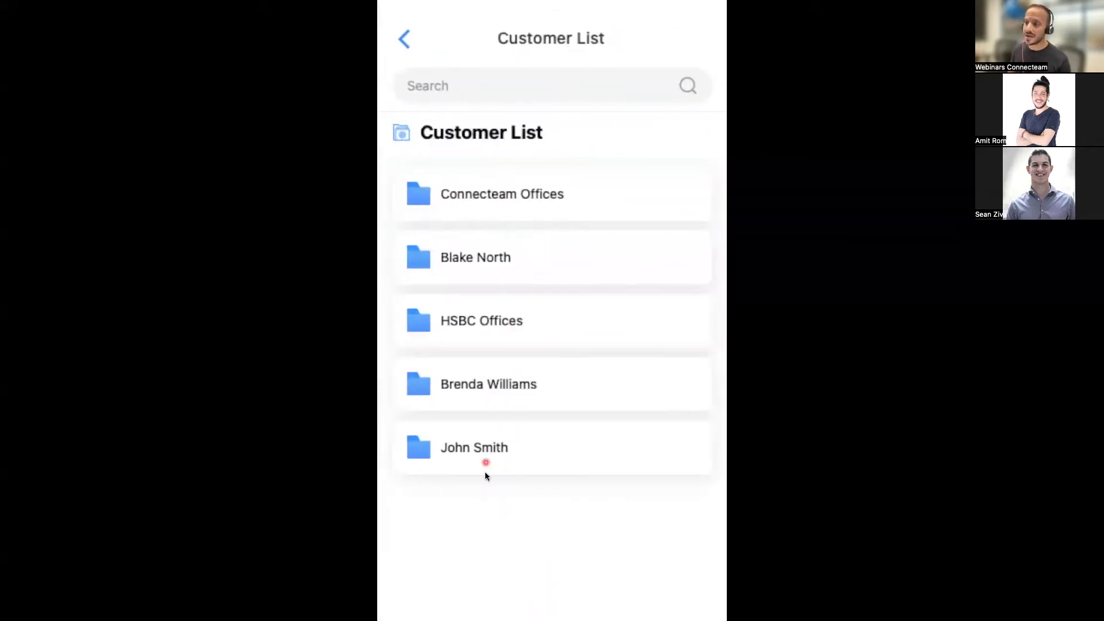
left_click(449, 85)
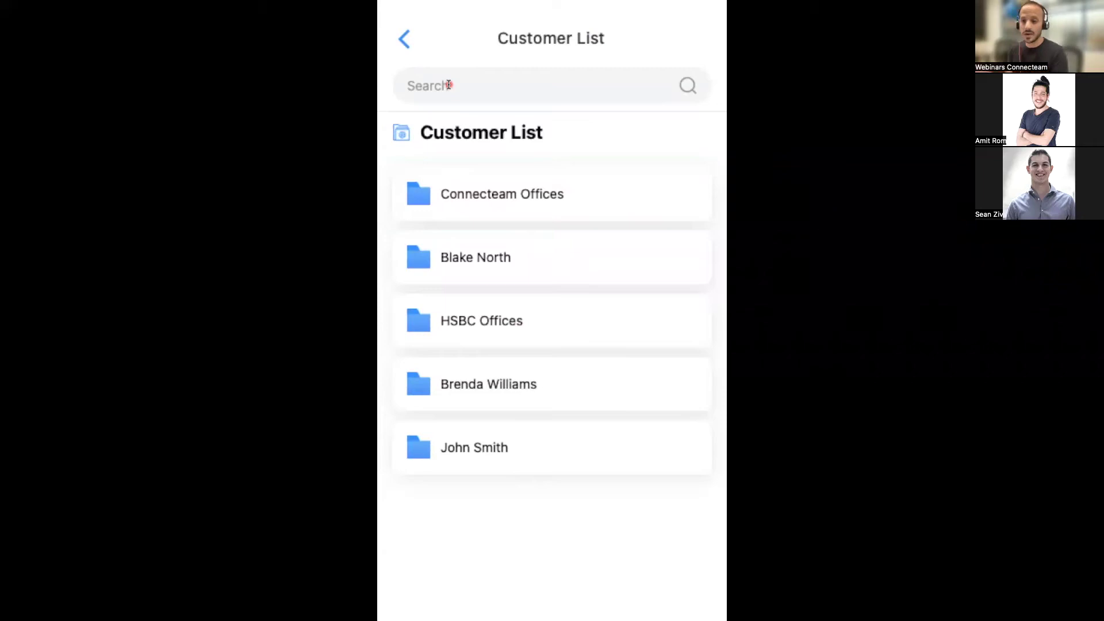
type("offic")
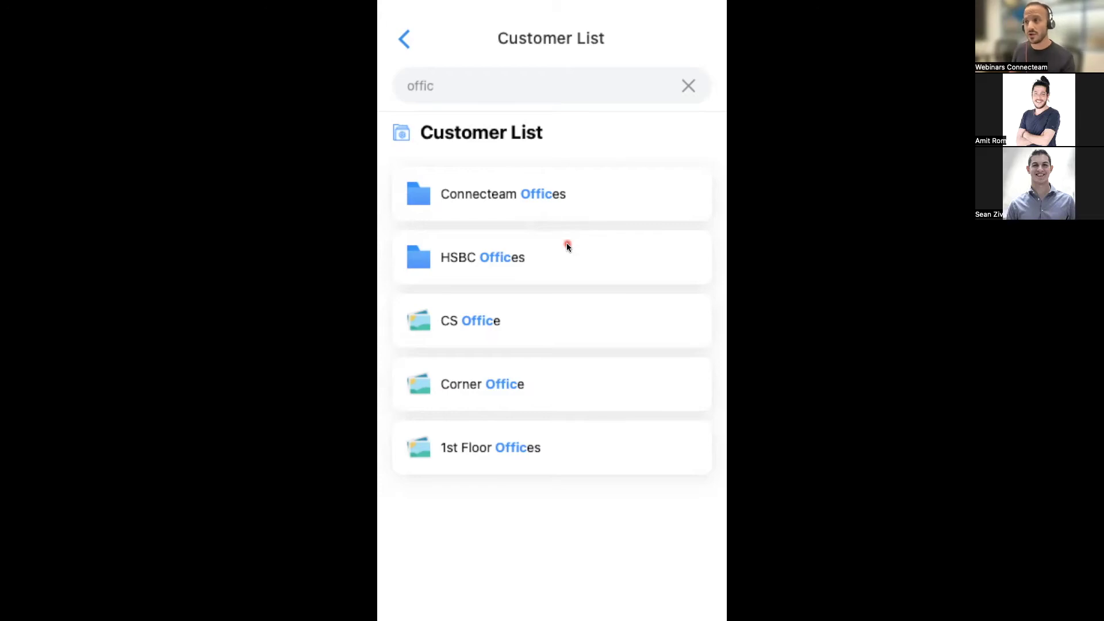
key("super+Tab")
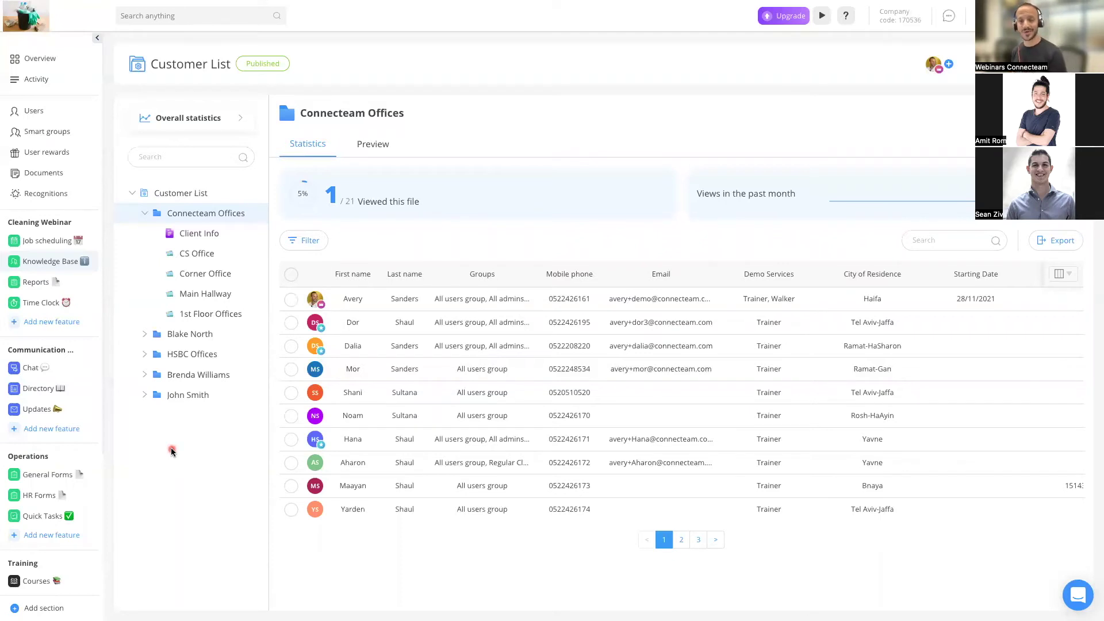
Open the End of Cleaning Report from Reports and review all its form fields in the mobile preview, closing the preview when done.
left_click(31, 286)
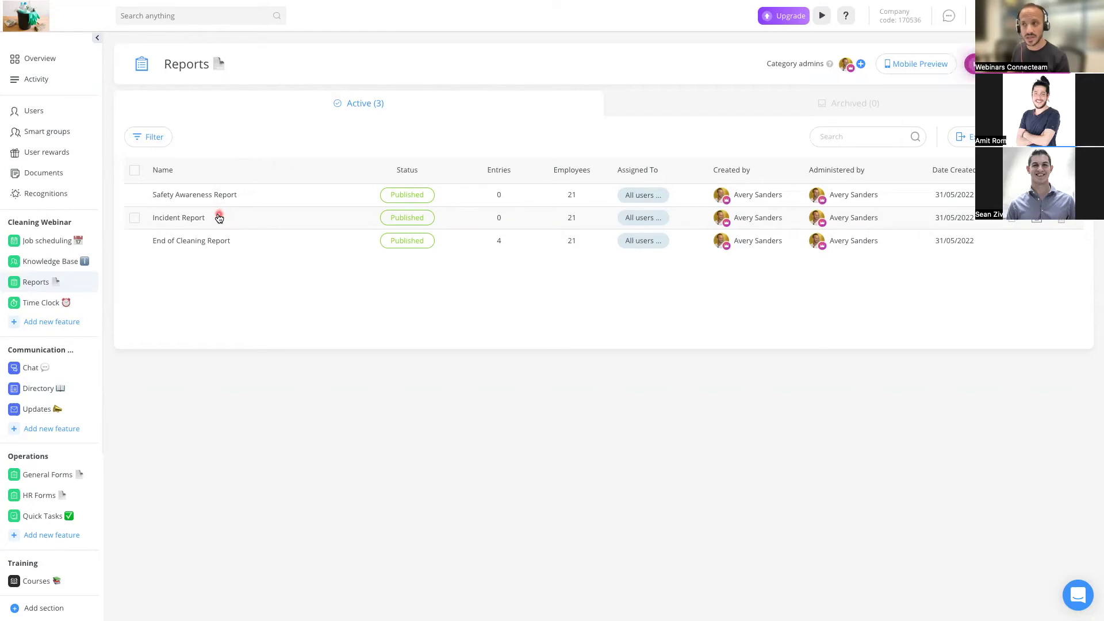
left_click(235, 245)
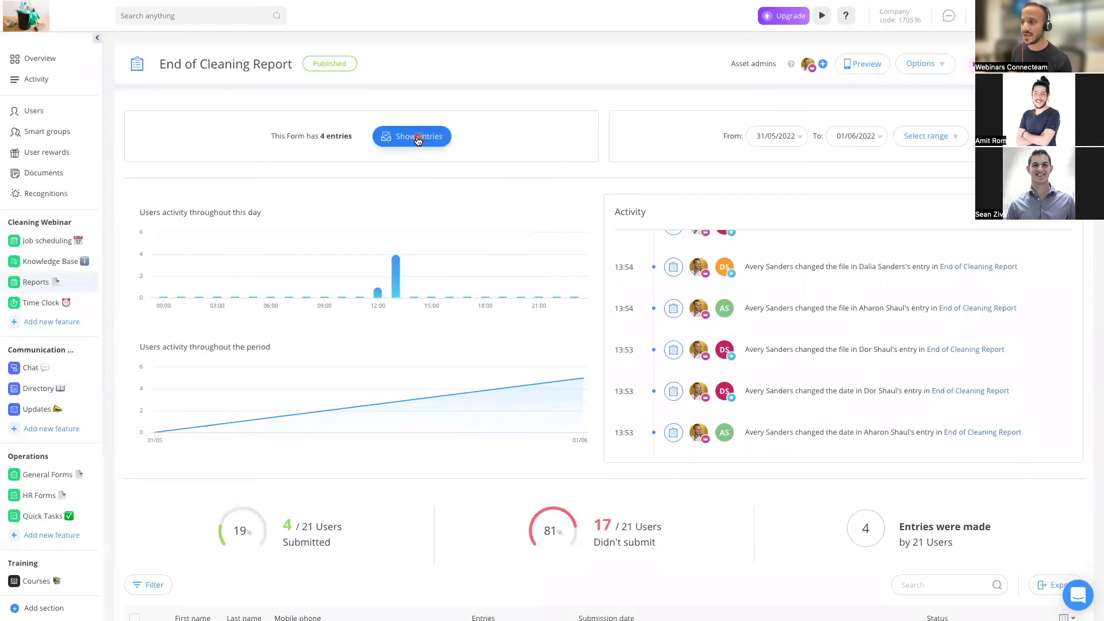
left_click(871, 67)
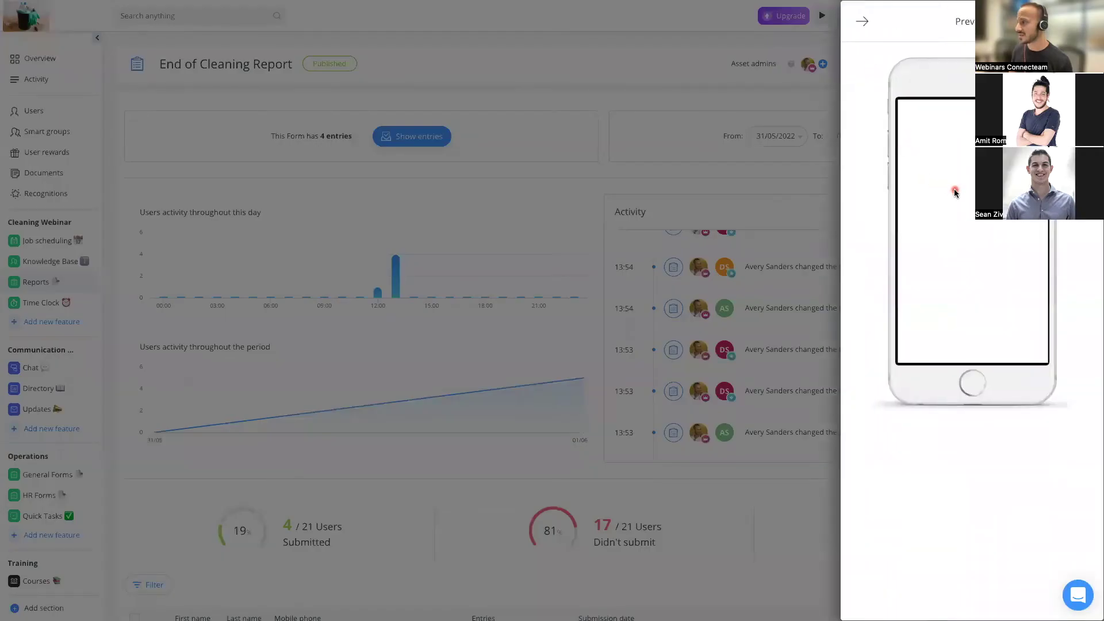
scroll(958, 241, "down", 2)
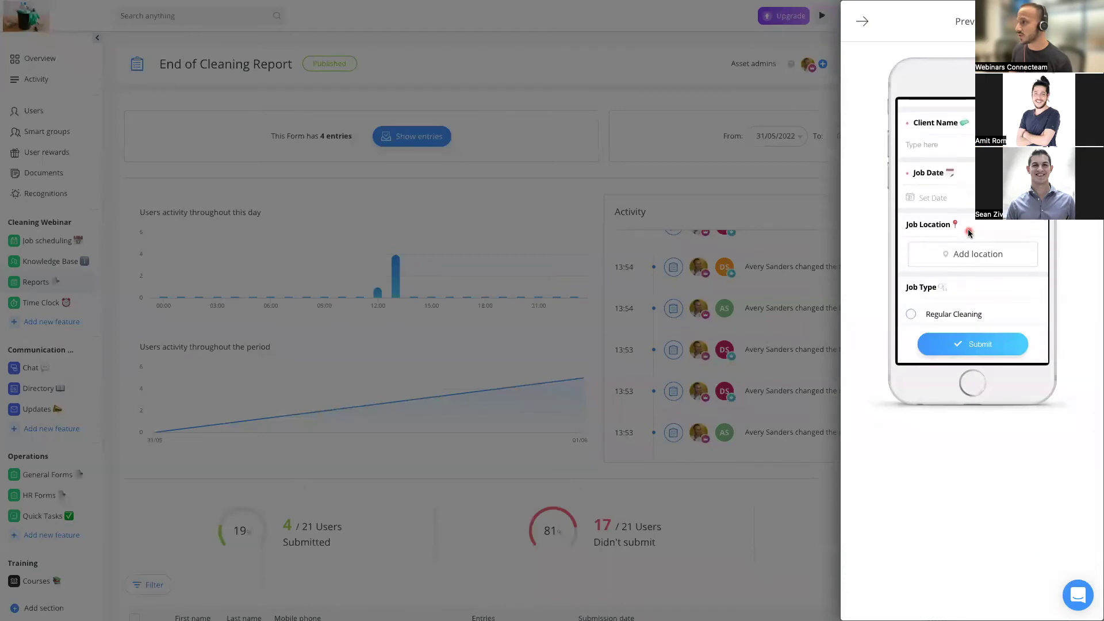
scroll(977, 213, "down", 1)
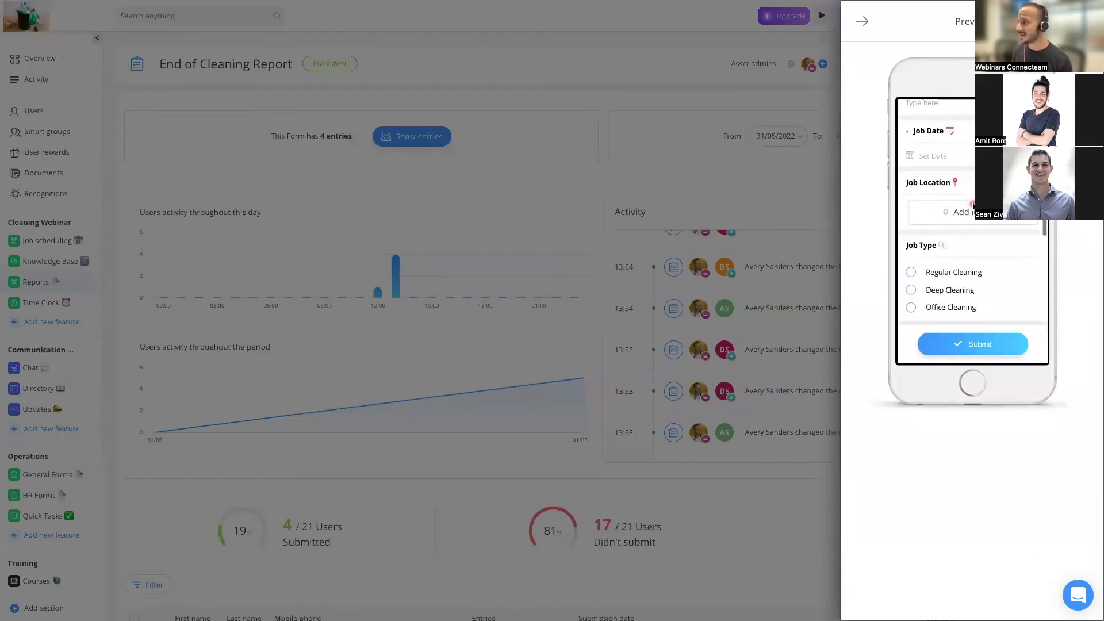
scroll(978, 230, "down", 2)
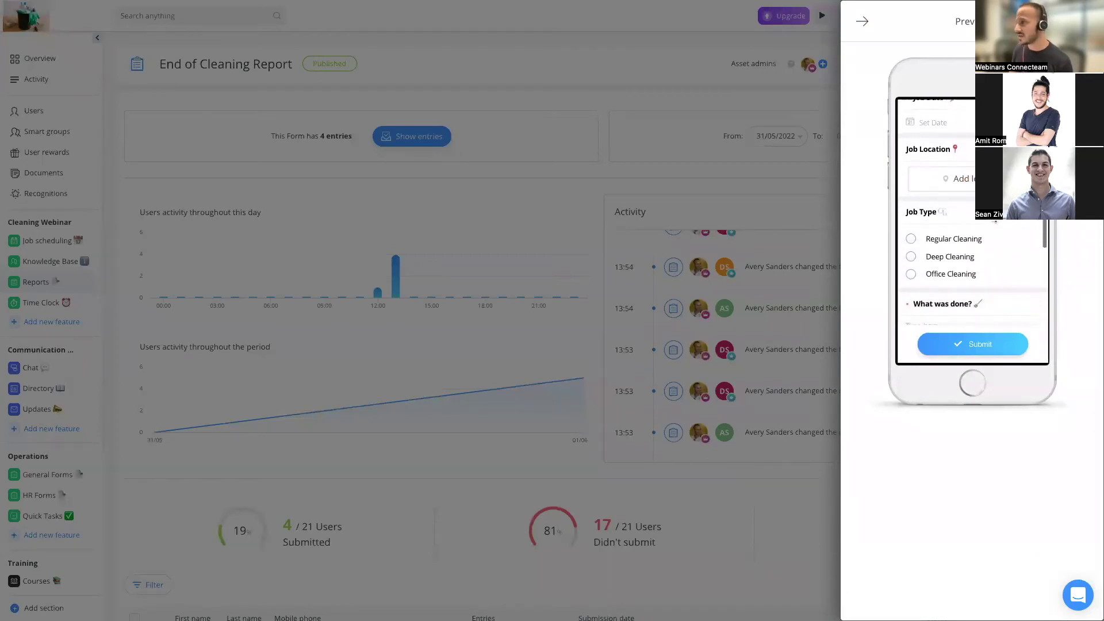
scroll(969, 228, "down", 1)
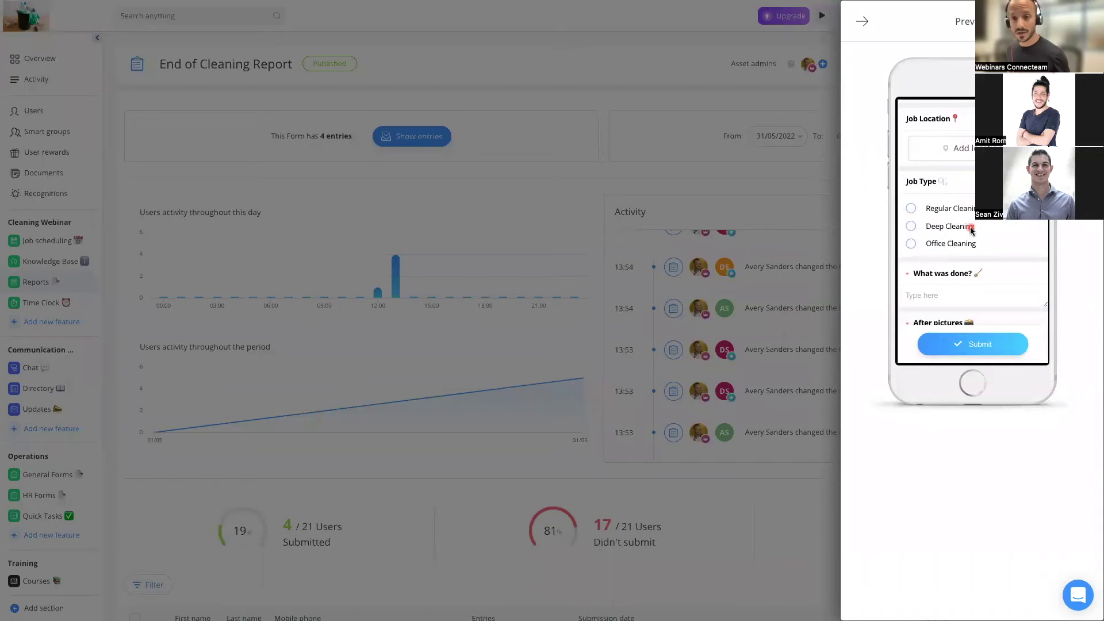
scroll(971, 230, "down", 2)
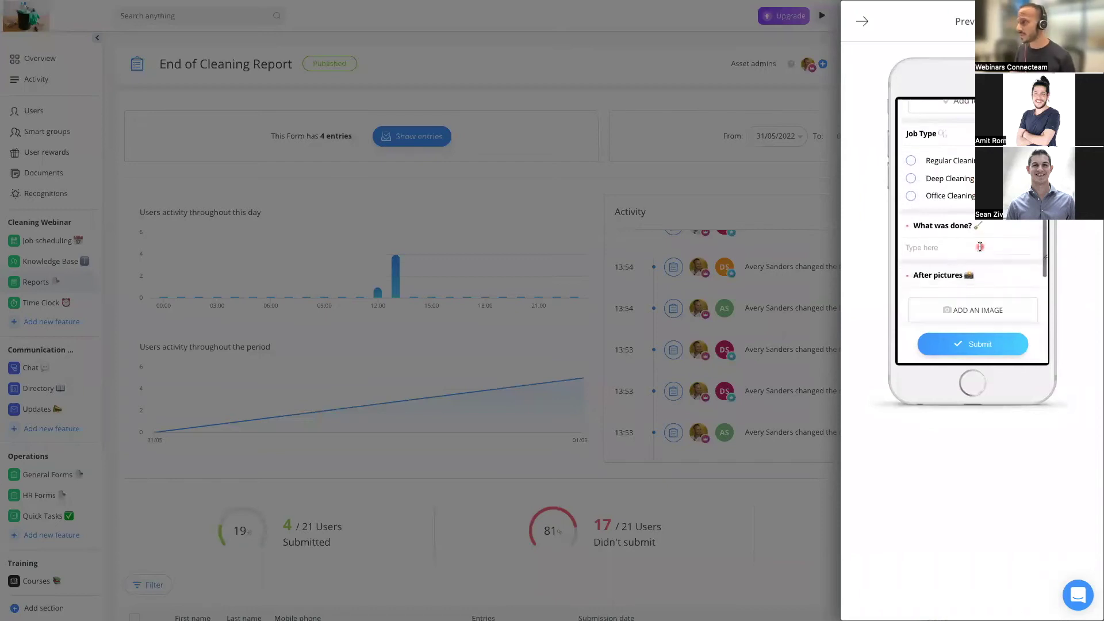
scroll(945, 221, "down", 1)
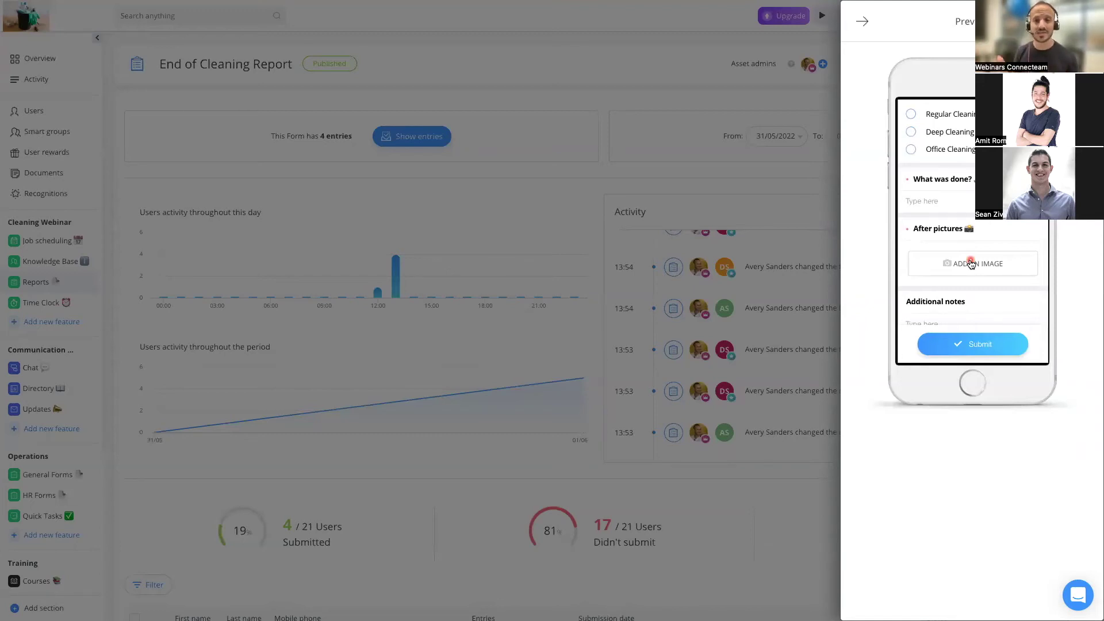
scroll(942, 276, "down", 3)
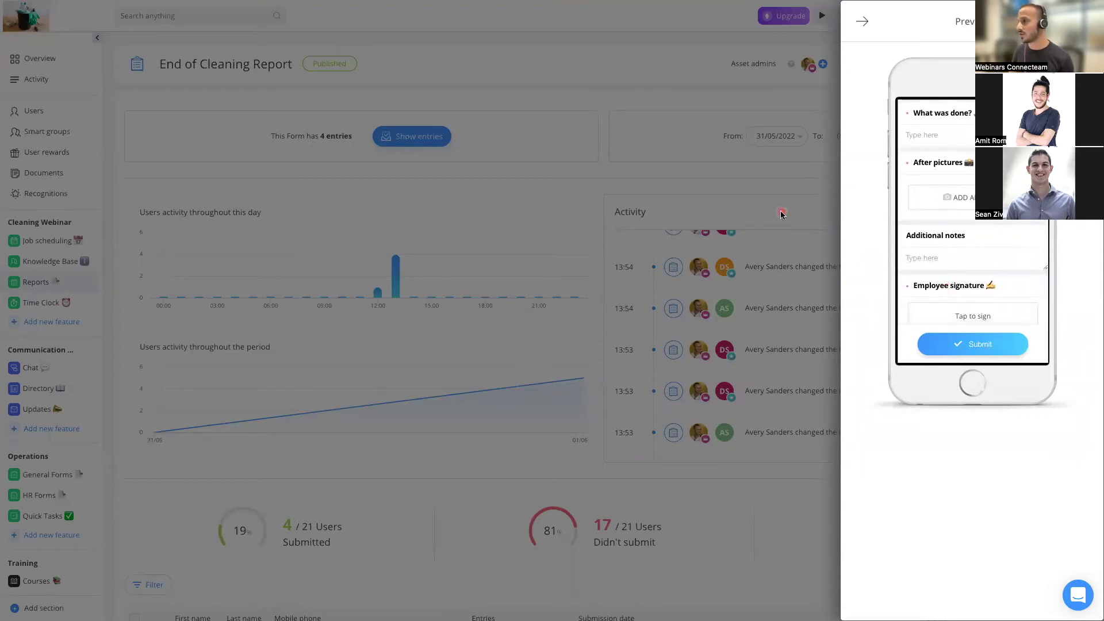
left_click(677, 174)
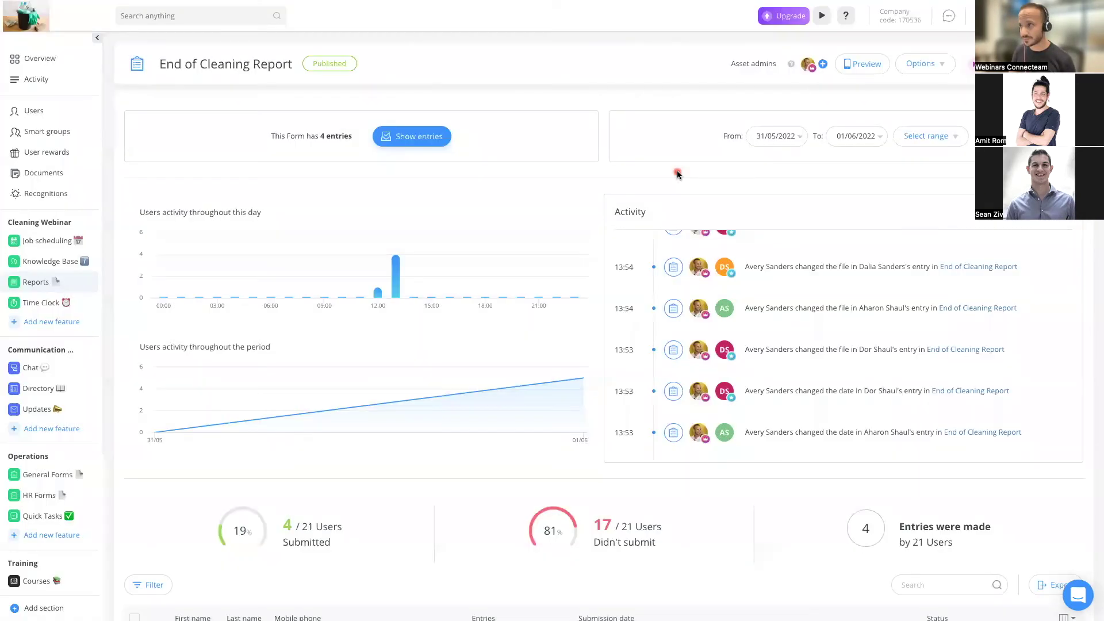
Show the End of Cleaning Report's entries, review the form answers across the table, and read the comment on entry 4.
left_click(428, 142)
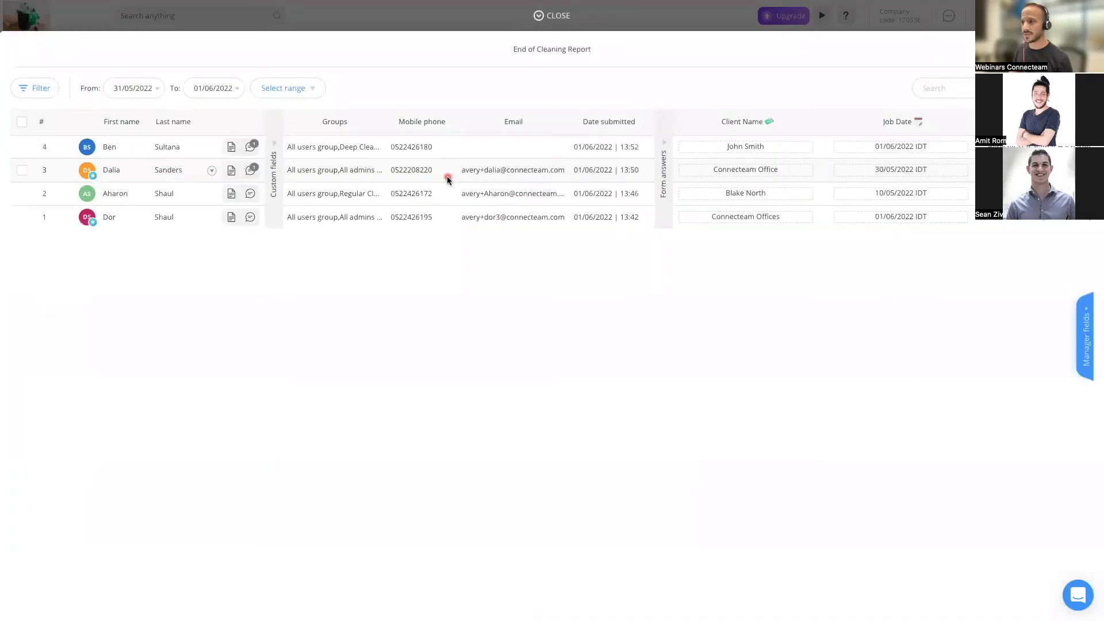
scroll(414, 186, "right", 3)
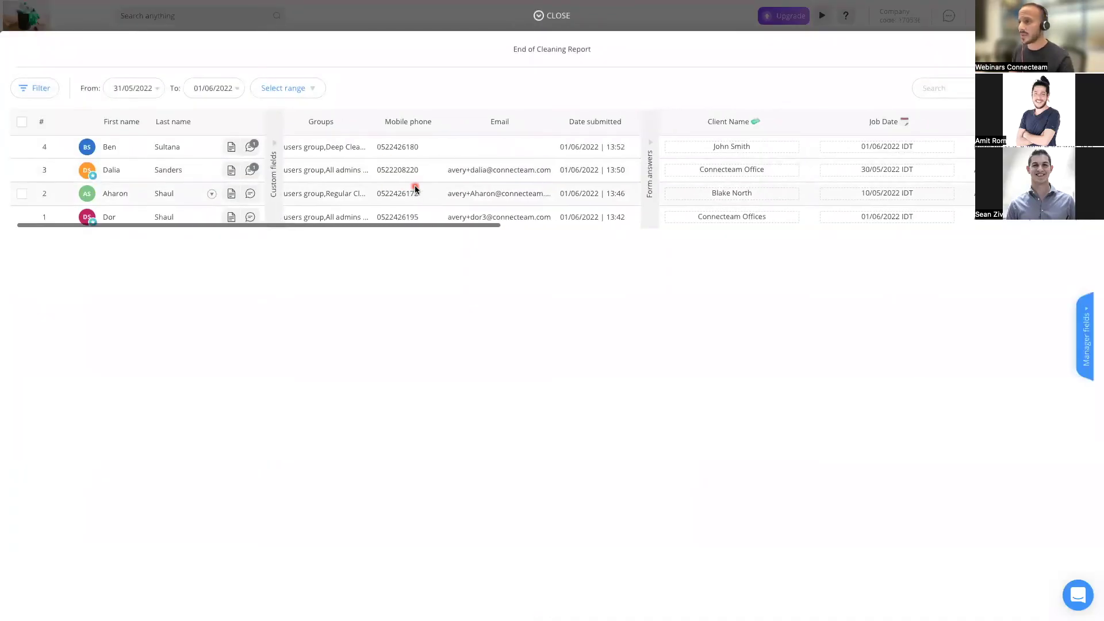
scroll(628, 182, "right", 8)
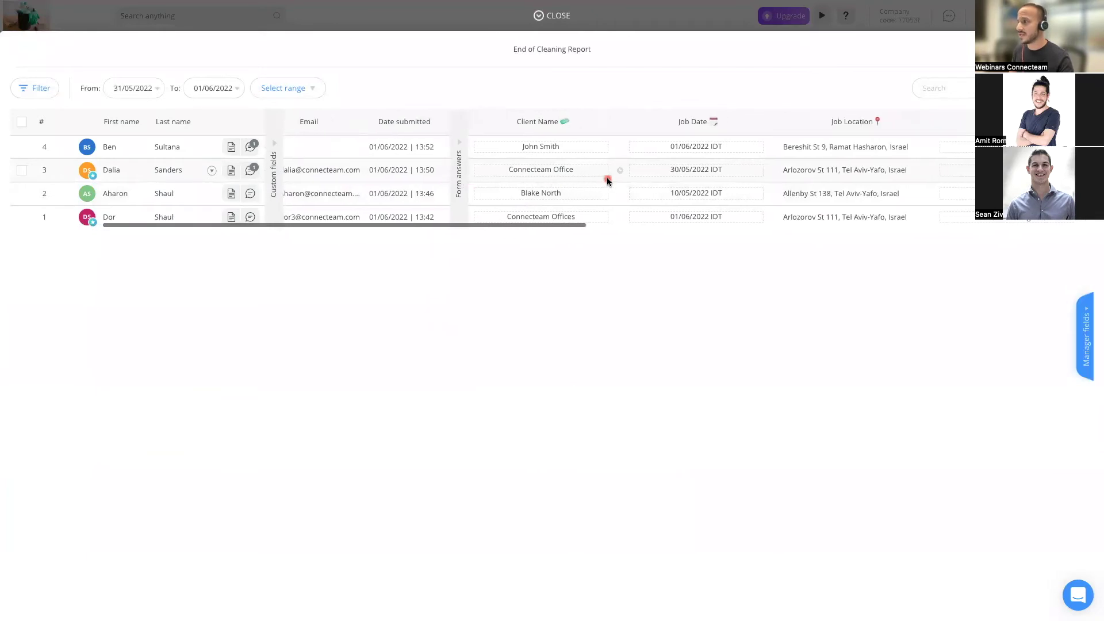
scroll(606, 177, "right", 2)
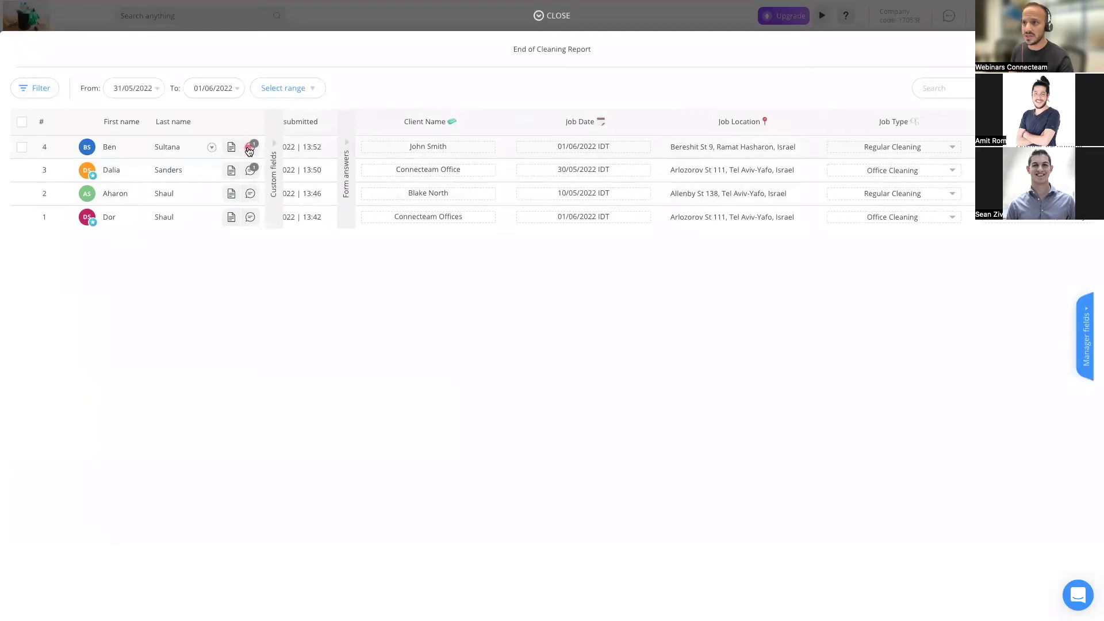
left_click(249, 148)
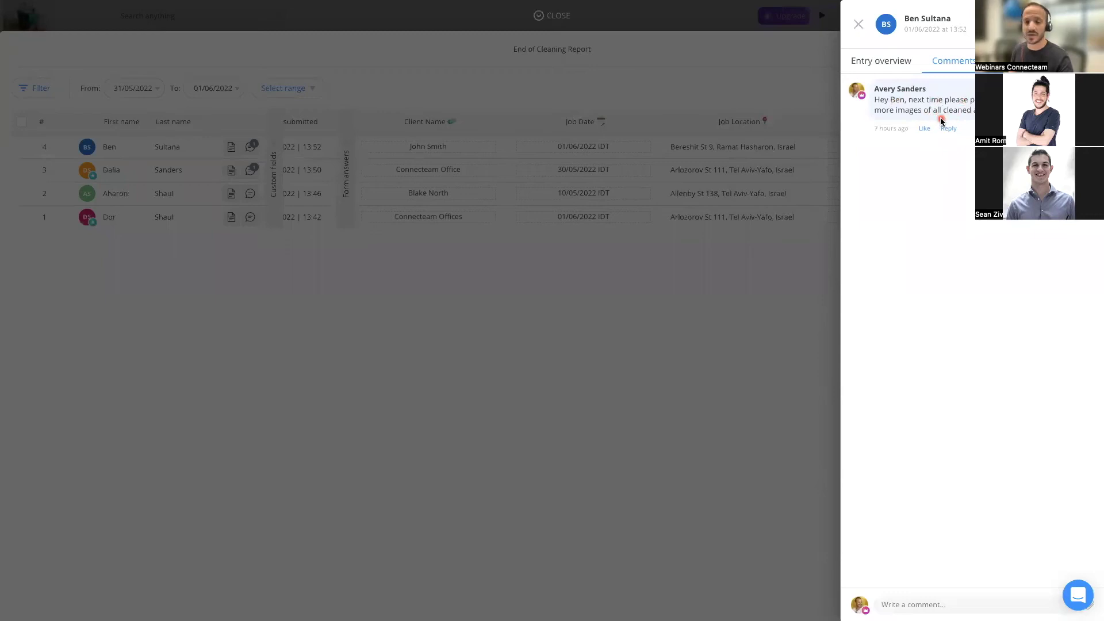
left_click(860, 24)
mouse_move(779, 163)
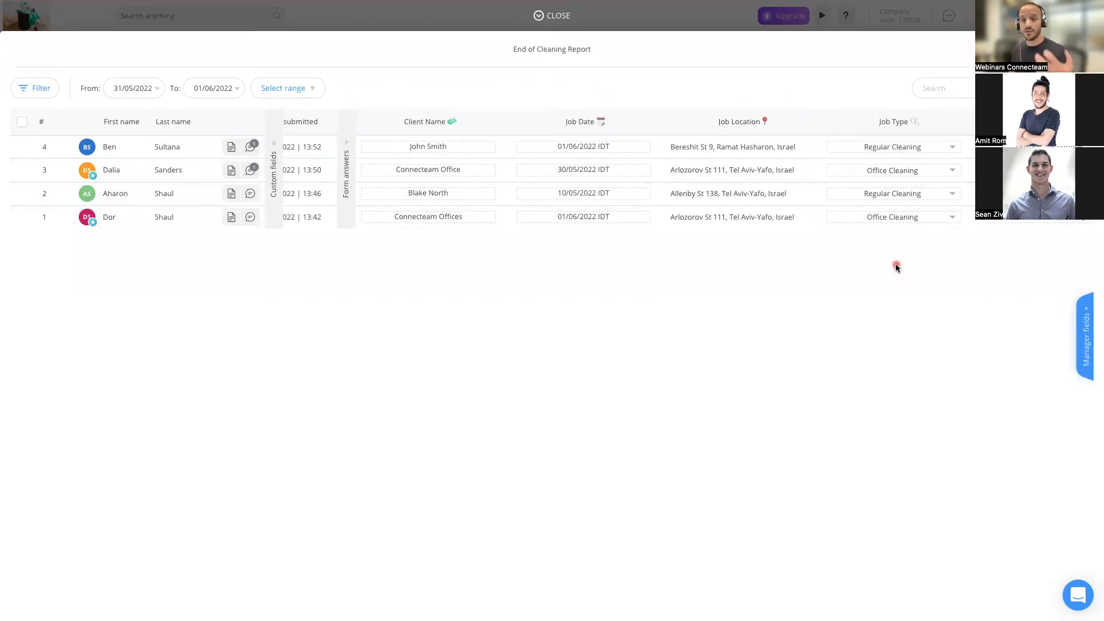
Show the entries' manager fields, view the Invoice Issued status options for entry 4 without changing them, and close the entries table.
left_click(1087, 349)
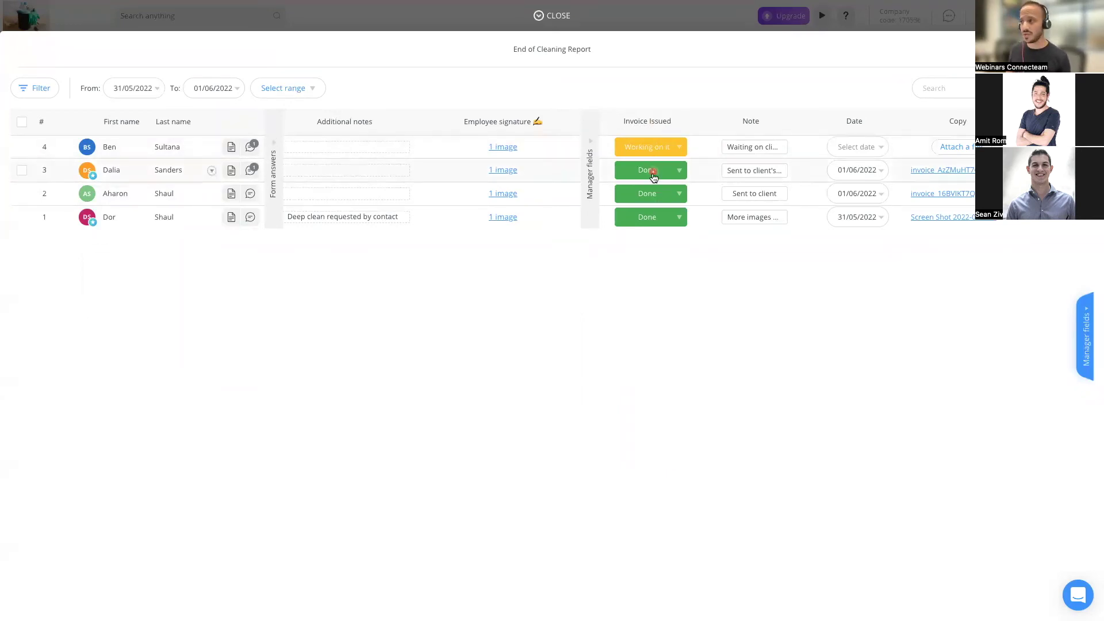
left_click(648, 147)
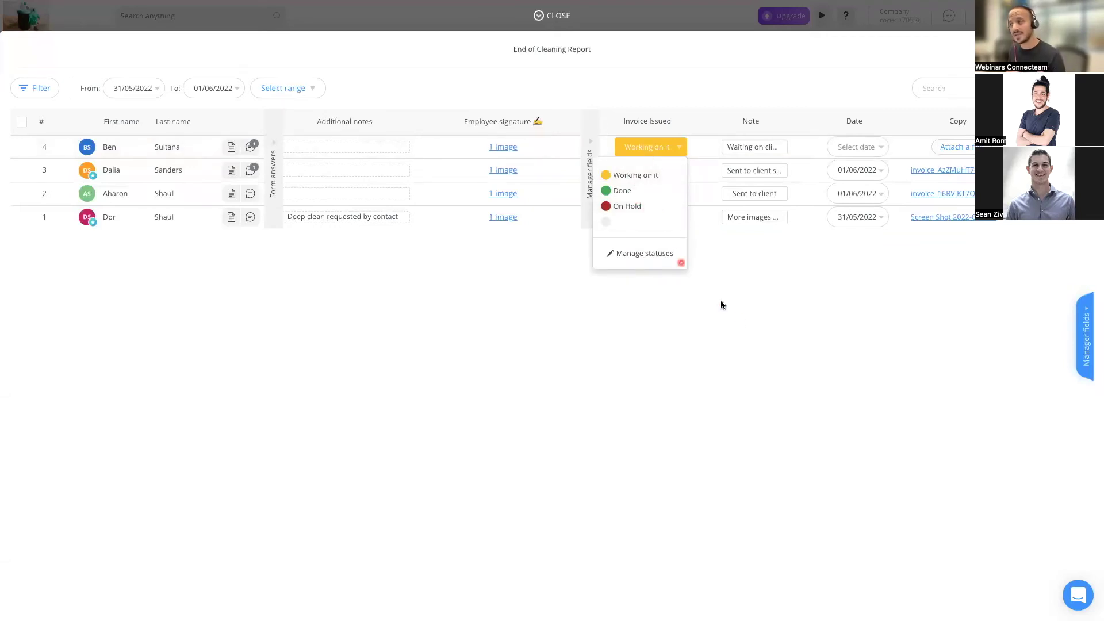
left_click(739, 320)
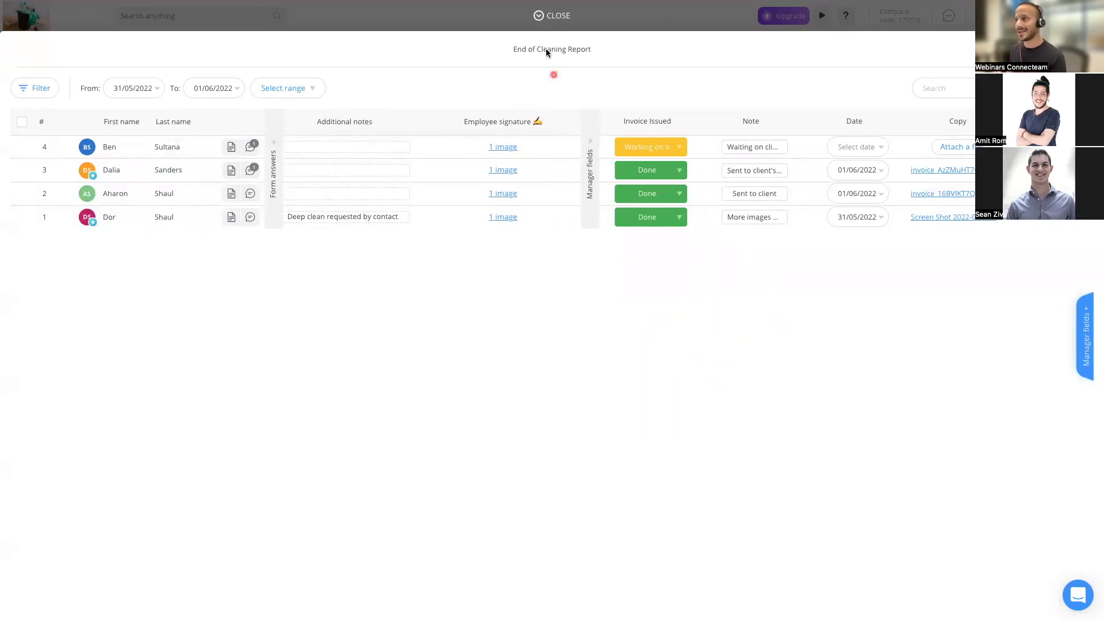
left_click(546, 17)
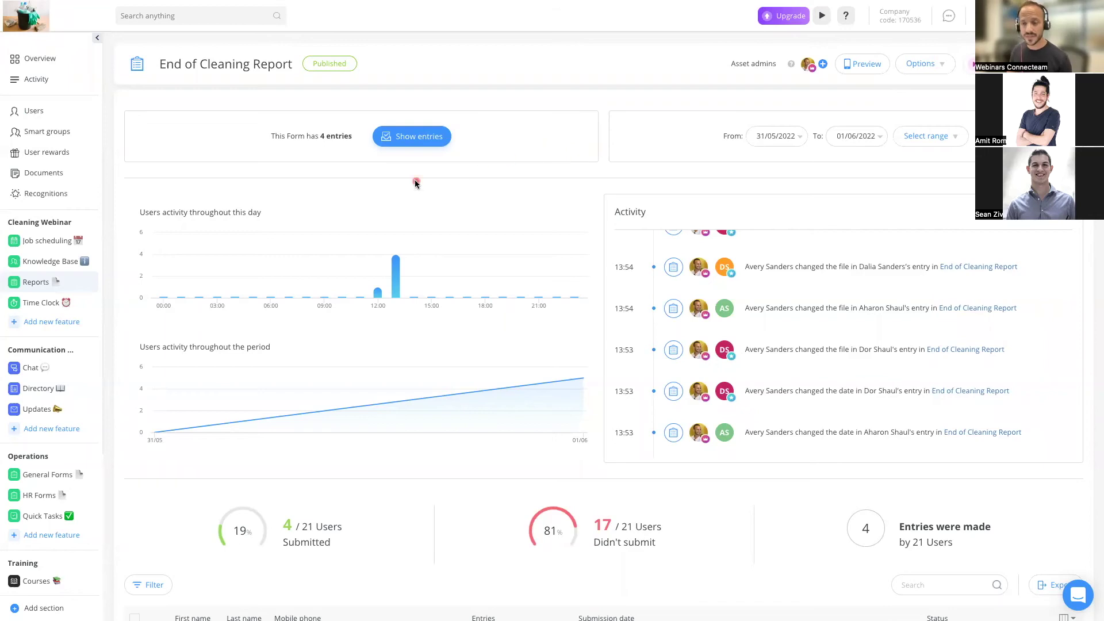
Open the Cleaning time clock from the Time Clock lobby and display its timesheets.
left_click(58, 309)
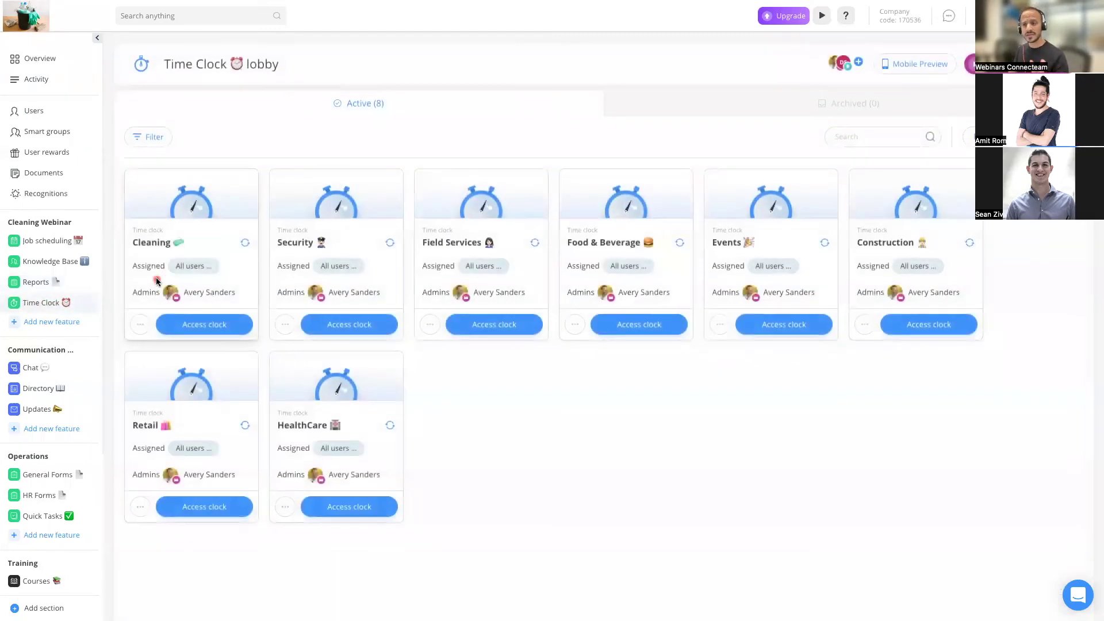
left_click(205, 324)
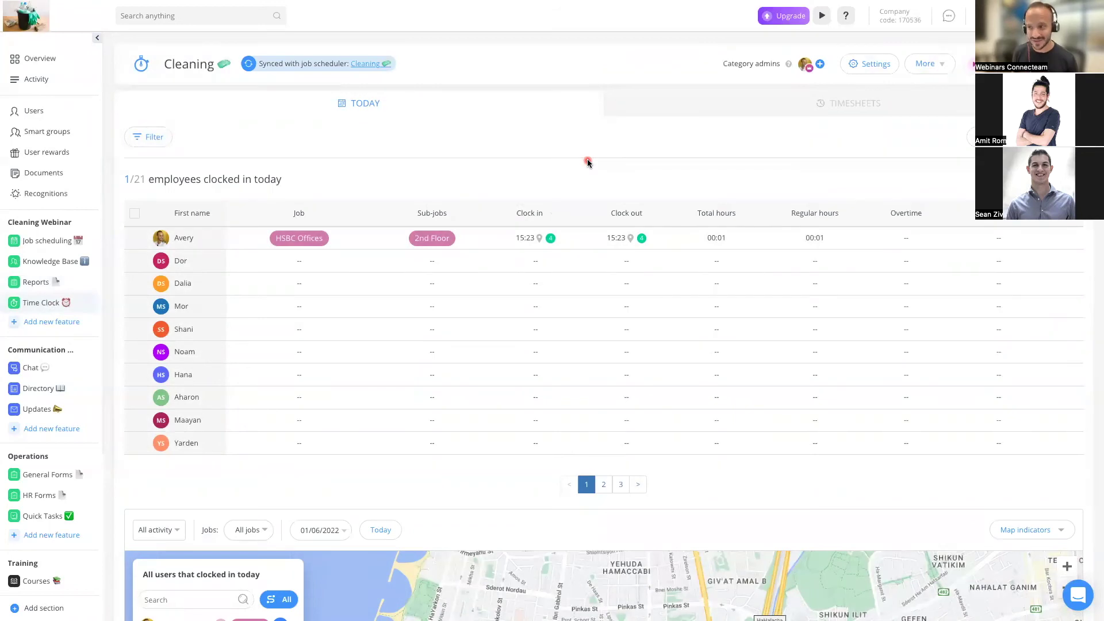
left_click(835, 109)
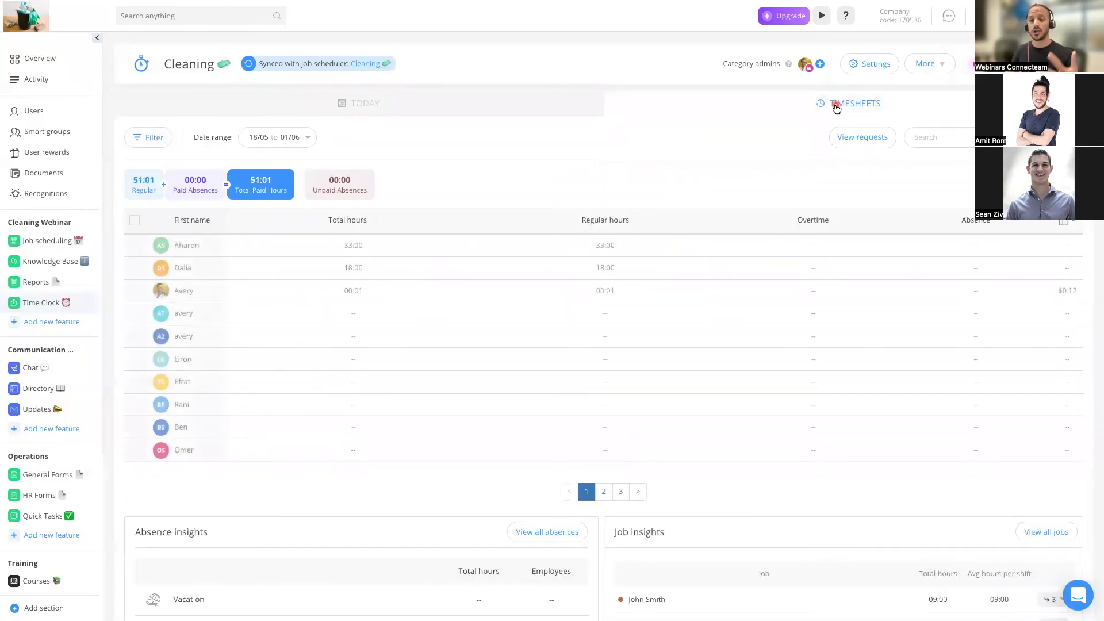
In the timesheets' Job insights, expand the sub-jobs of the first two customers and review their hours.
scroll(653, 329, "down", 4)
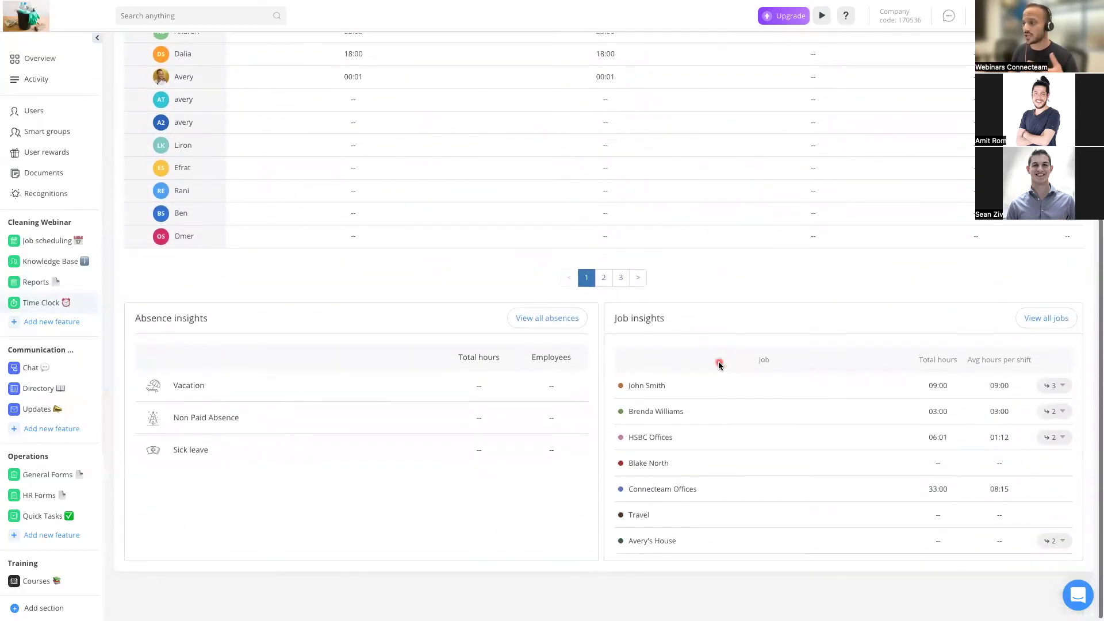
left_click(1054, 383)
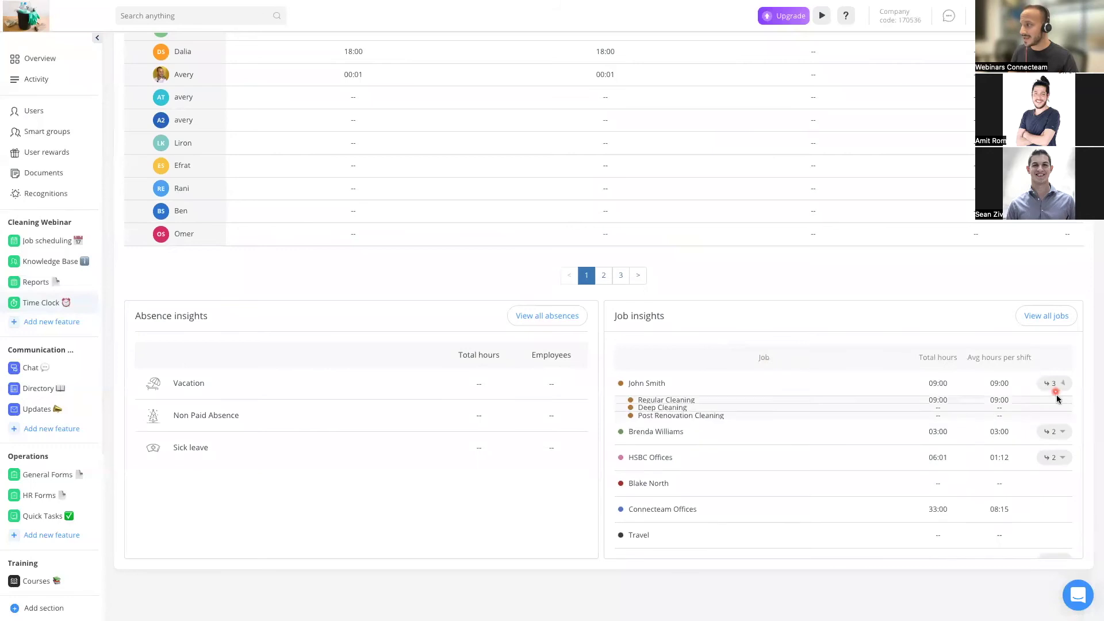
left_click(1059, 487)
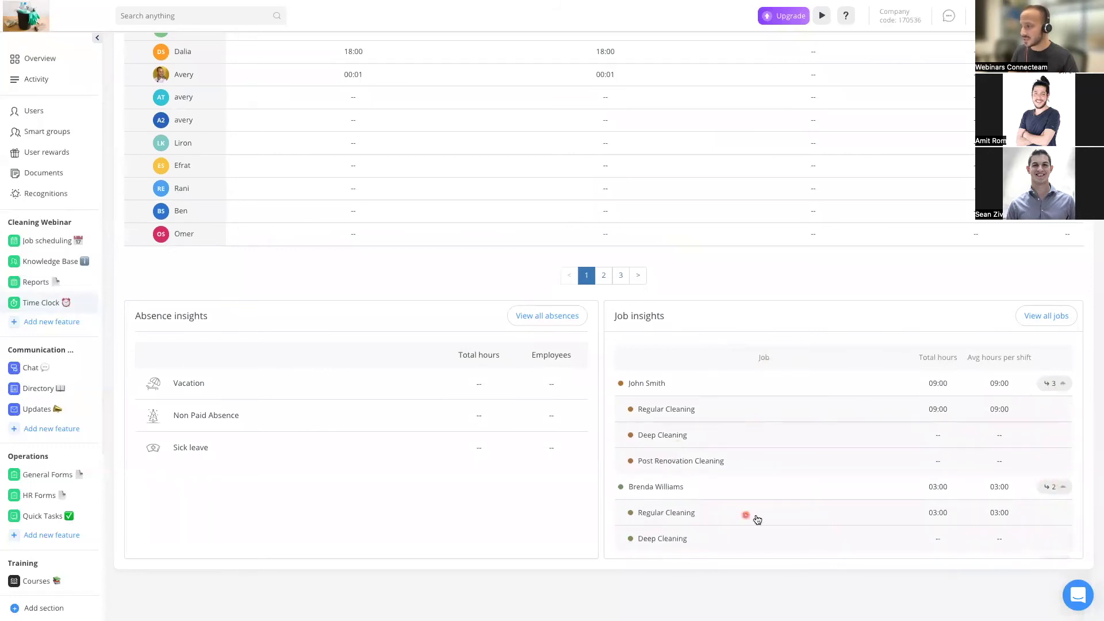
scroll(669, 442, "down", 2)
scroll(717, 443, "up", 2)
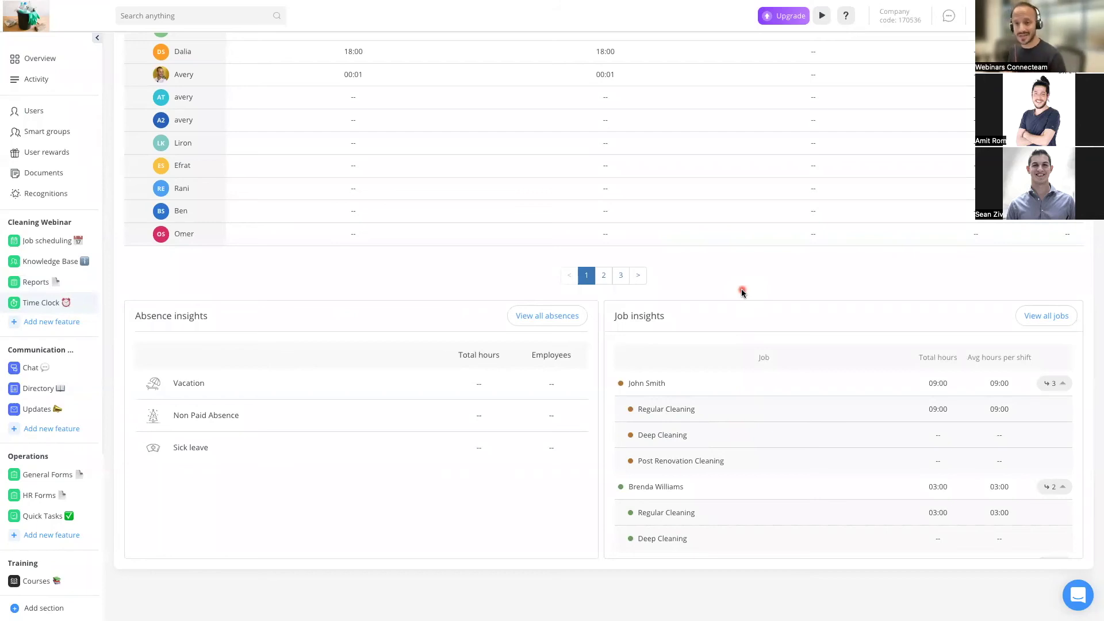
Switch to the mobile app, leave the Customer List, and open the Cleaning time clock from the feed's Time Clock shortcut.
key("ctrl+Right")
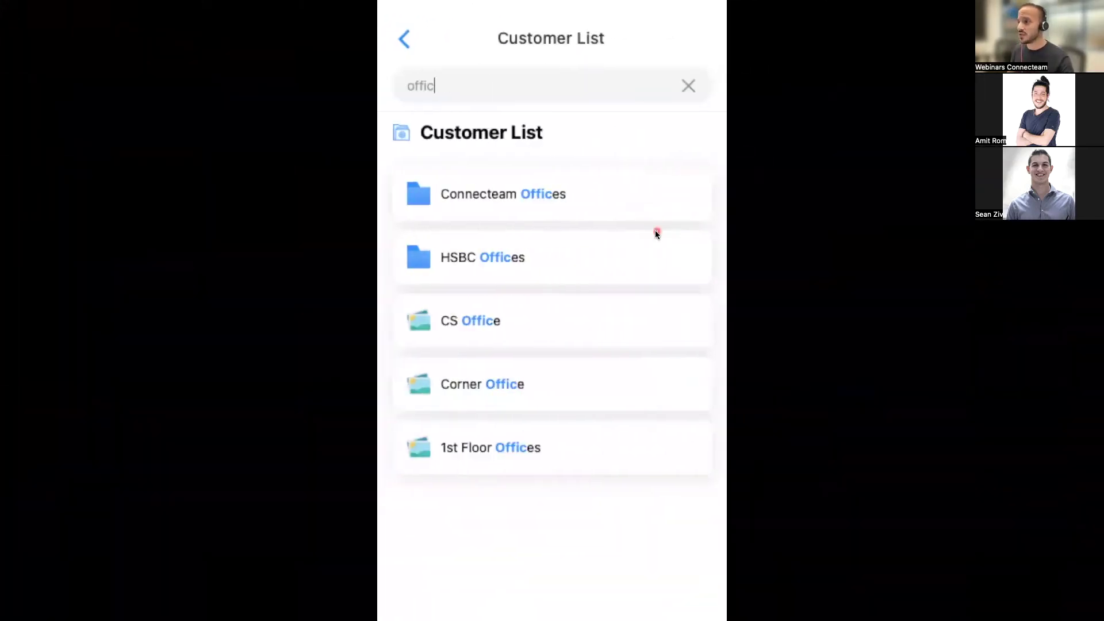
left_click(404, 42)
left_click(399, 40)
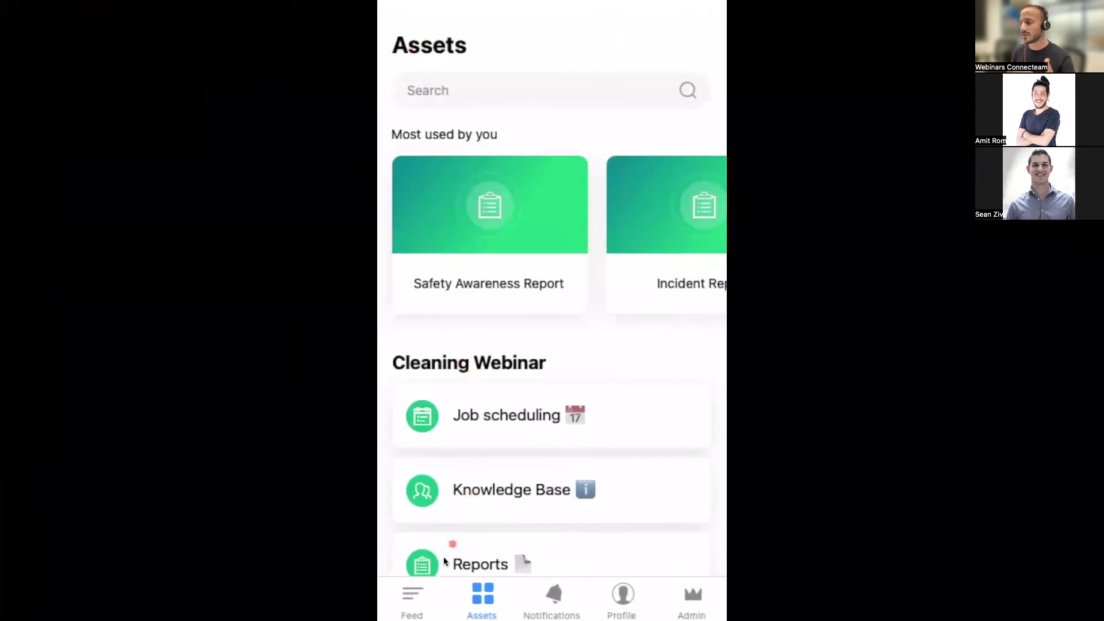
left_click(422, 590)
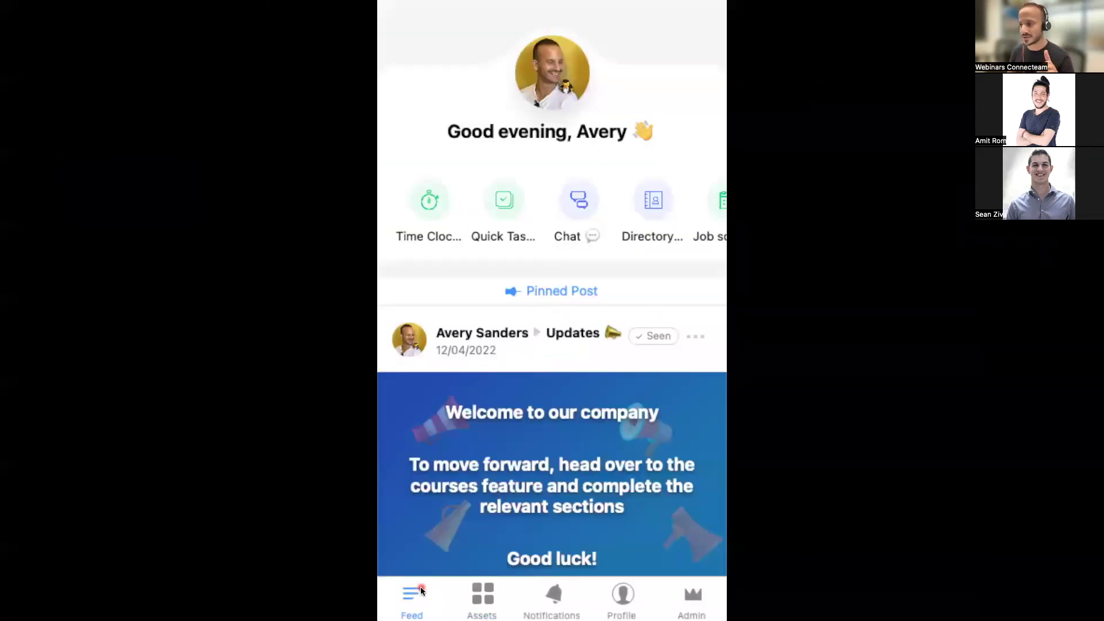
left_click(430, 200)
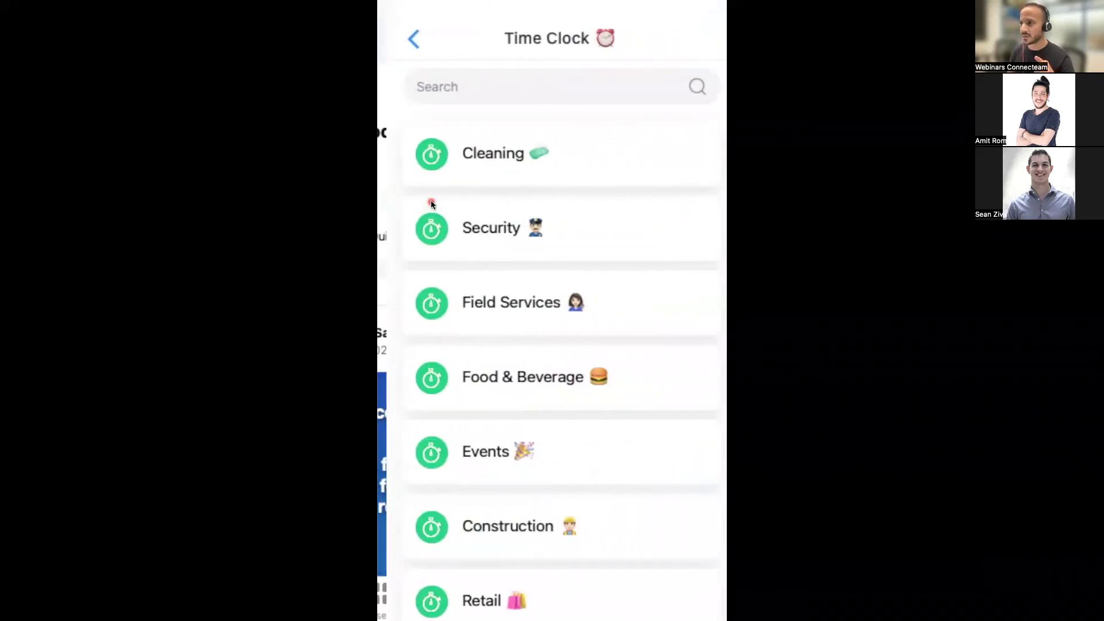
left_click(498, 165)
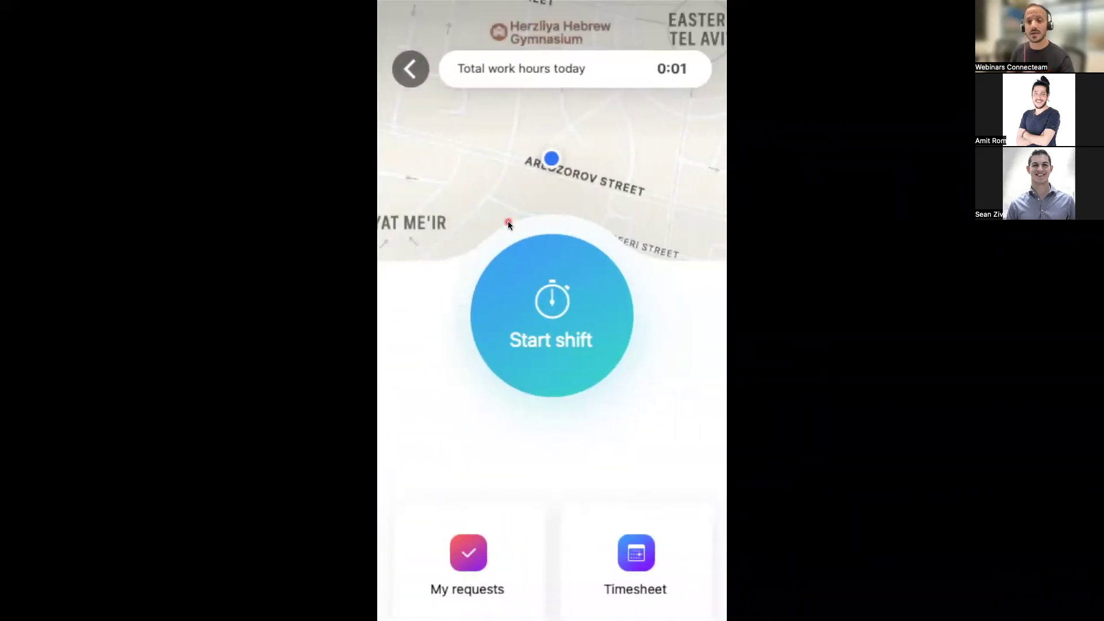
Start a shift in the Cleaning time clock on the HSBC Offices job with the 1st Floor sub-job.
left_click(567, 322)
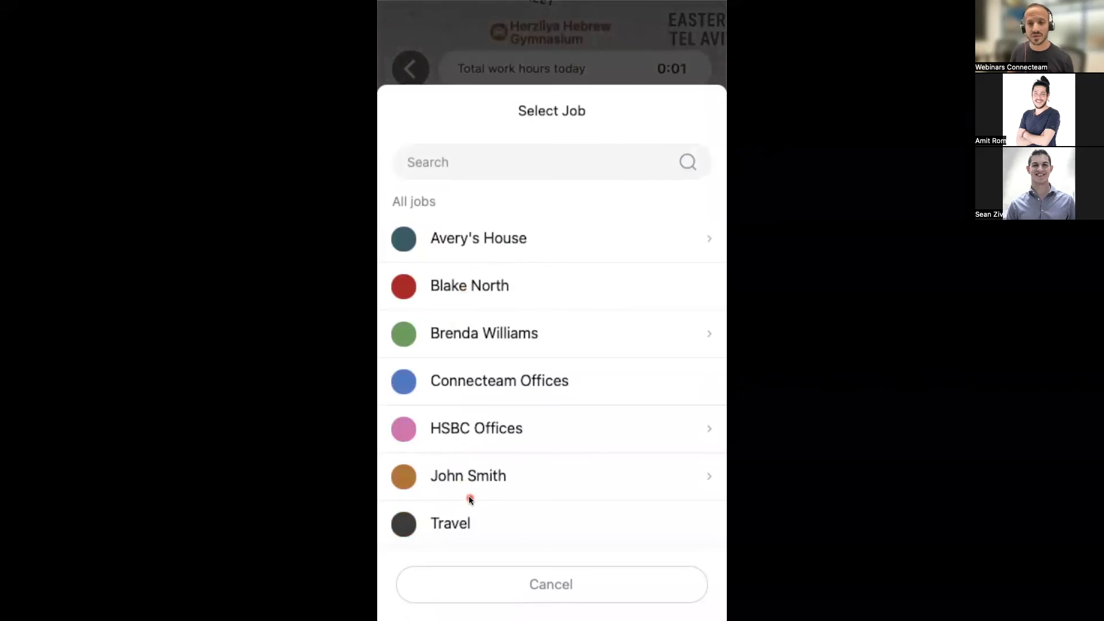
left_click(499, 428)
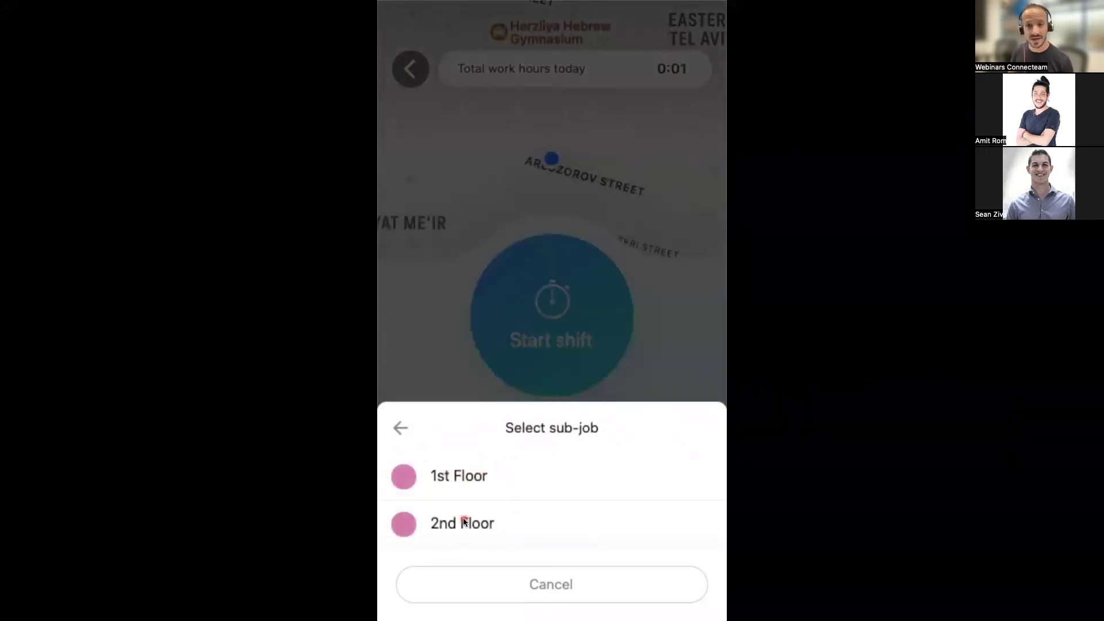
left_click(460, 488)
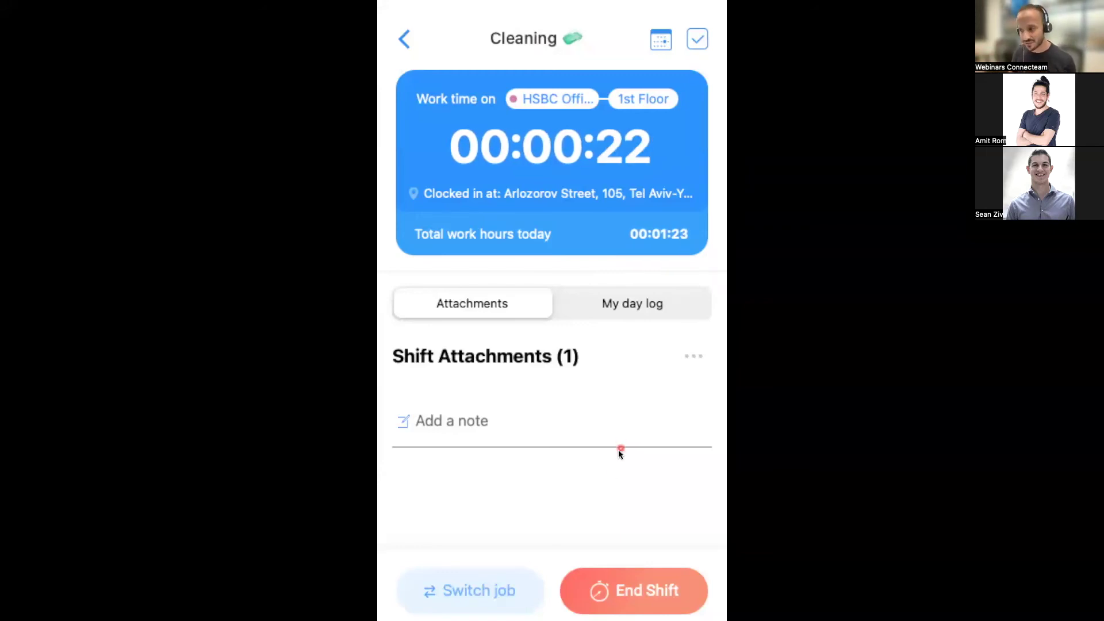
Switch the running shift to the 2nd Floor sub-job of HSBC Offices.
left_click(475, 581)
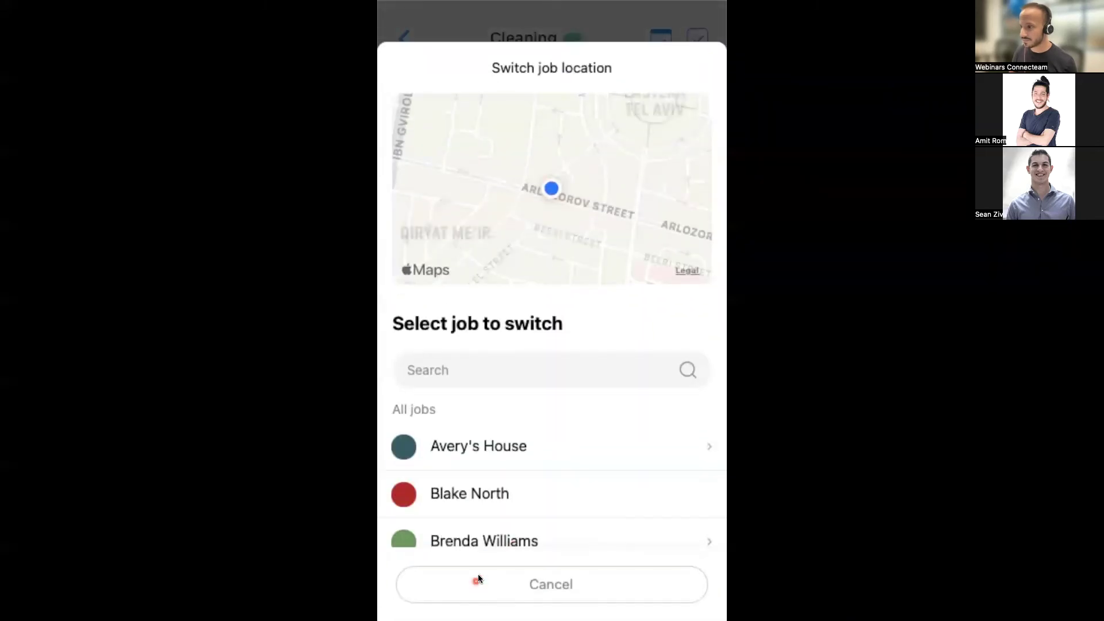
scroll(499, 488, "down", 1)
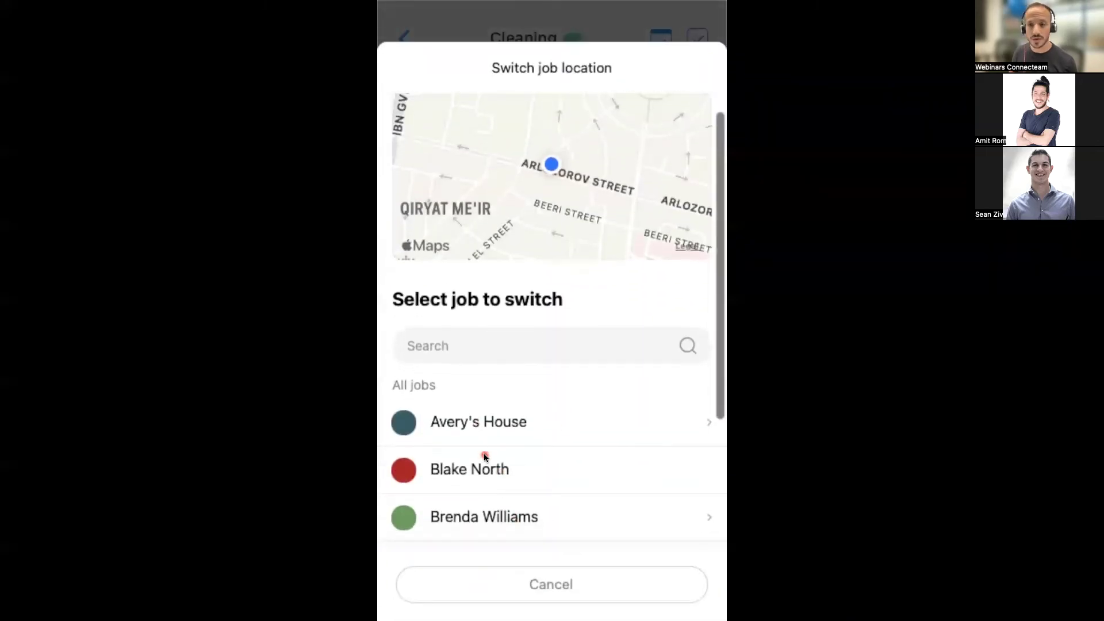
scroll(484, 453, "down", 1)
scroll(506, 451, "down", 4)
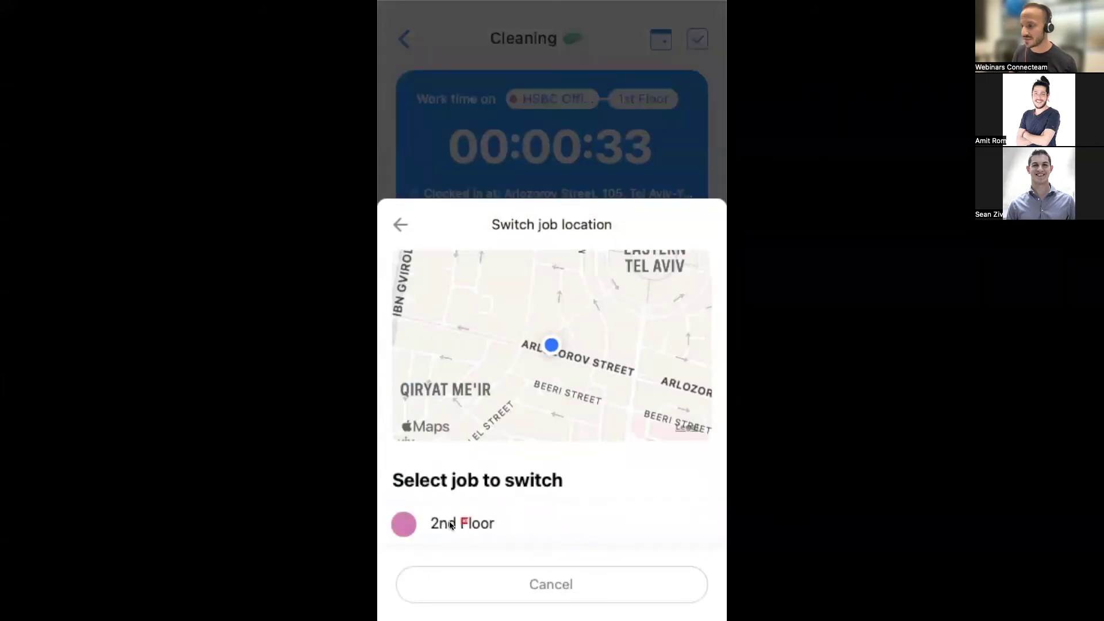
left_click(468, 522)
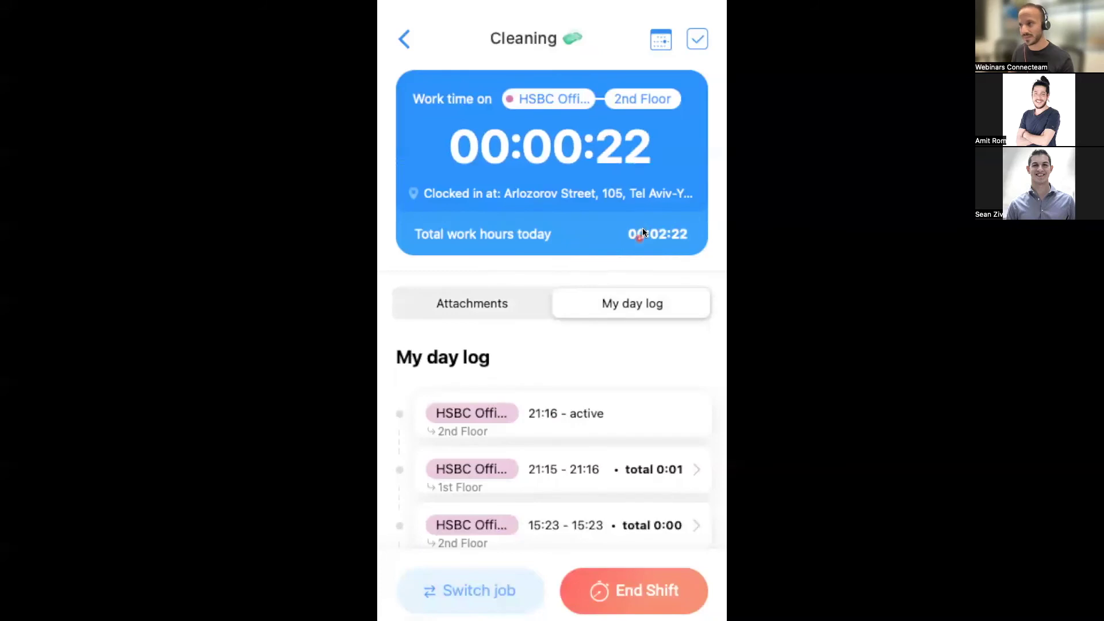
Return to the web dashboard and review the Cleaning timesheets, from the employees' hours down to the absence and job insights.
key("ctrl+Left")
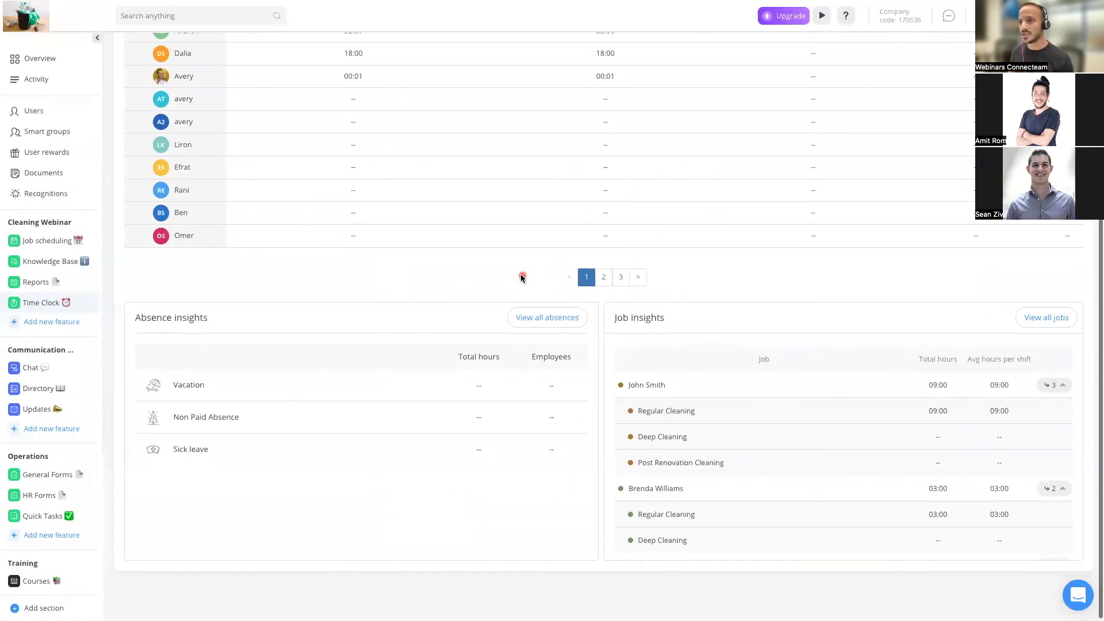
scroll(500, 290, "up", 4)
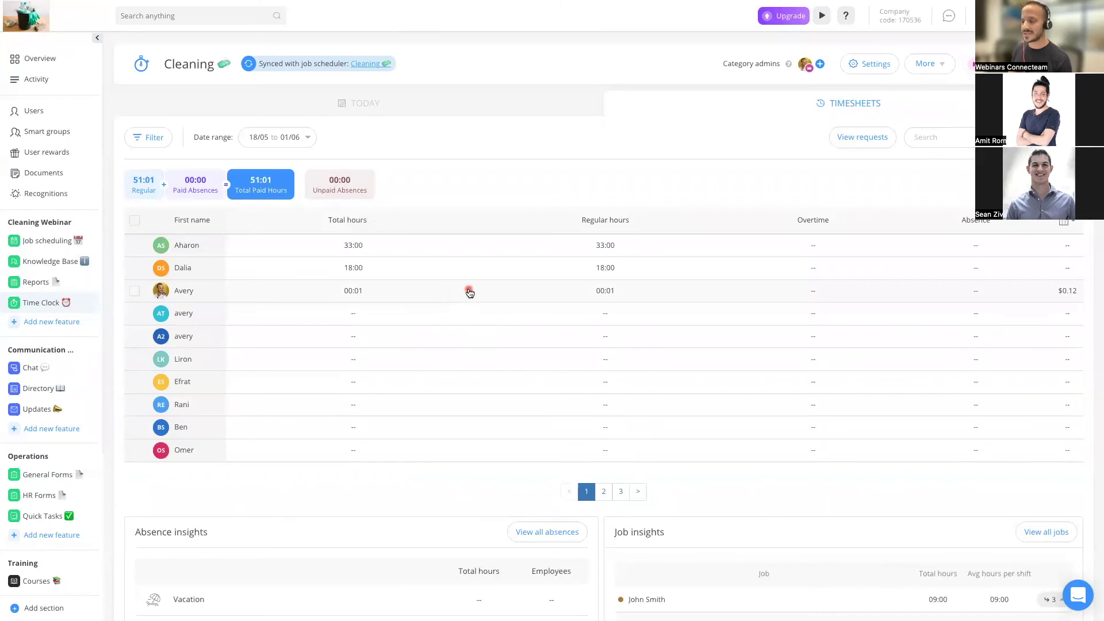
scroll(593, 419, "down", 3)
scroll(543, 377, "up", 3)
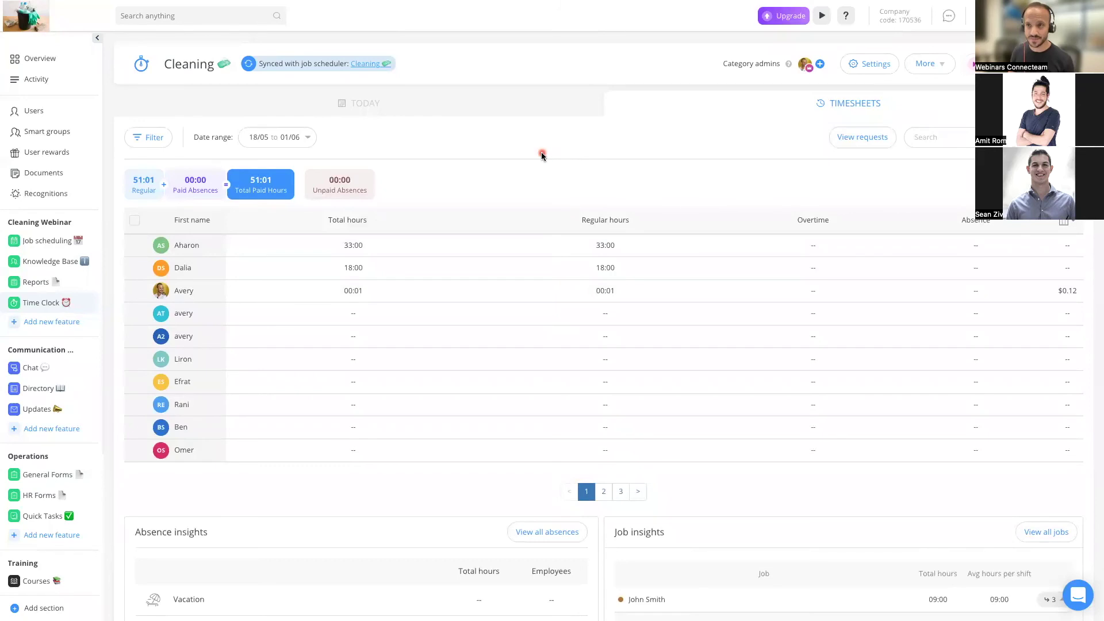
Show the Recognitions activity list, followed by the sent tokens in User rewards.
left_click(46, 195)
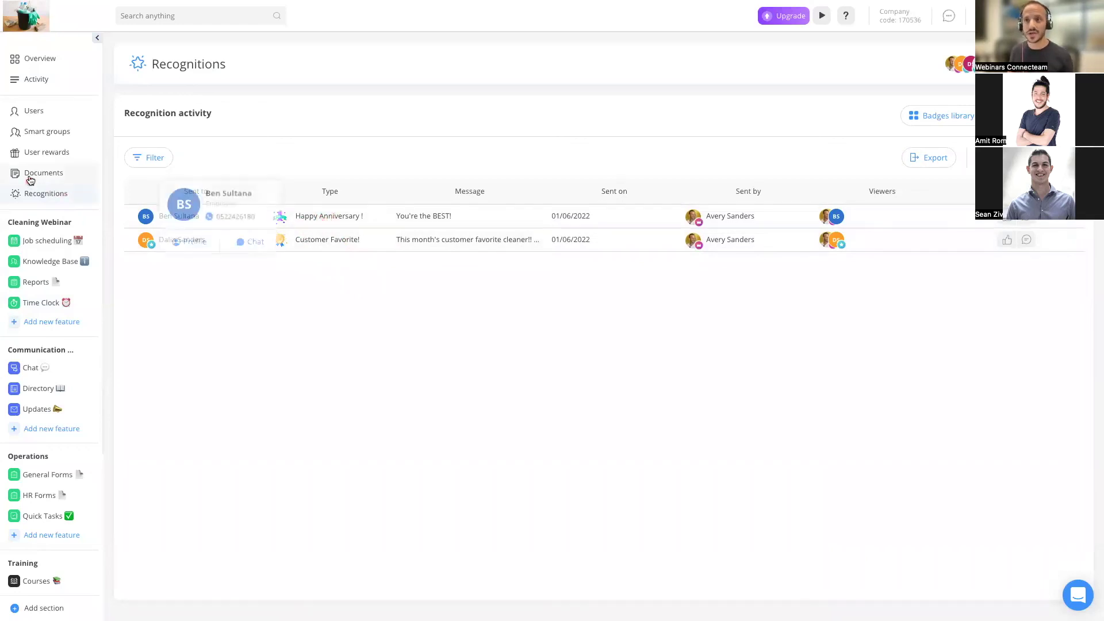
left_click(57, 152)
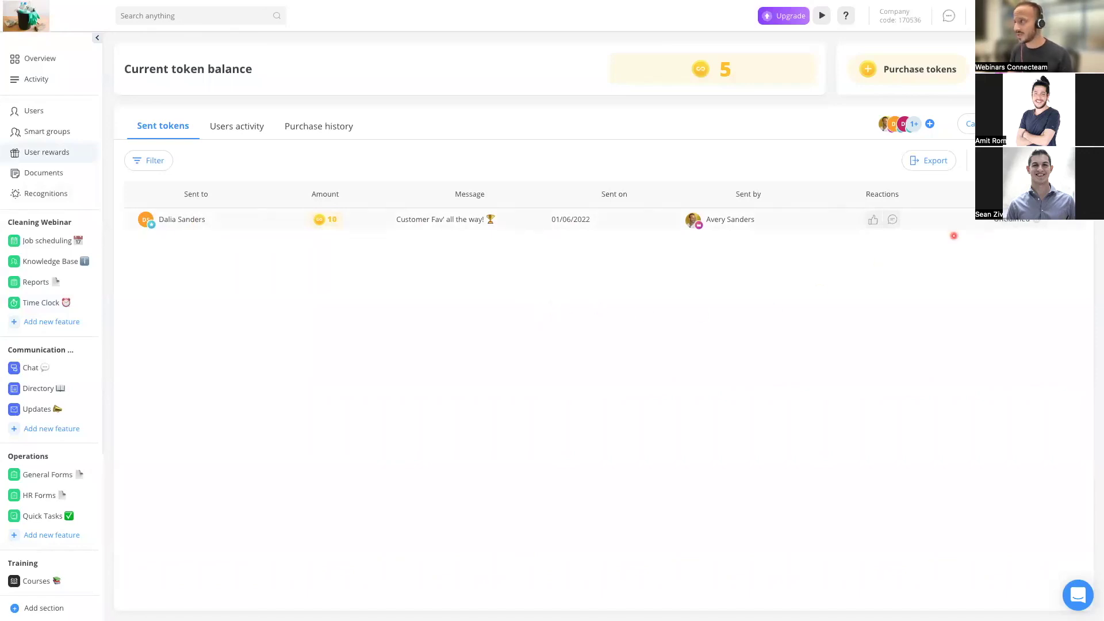
Browse the United States gift cards in the rewards Cards library with Israel switched off, and close the library without saving.
left_click(968, 123)
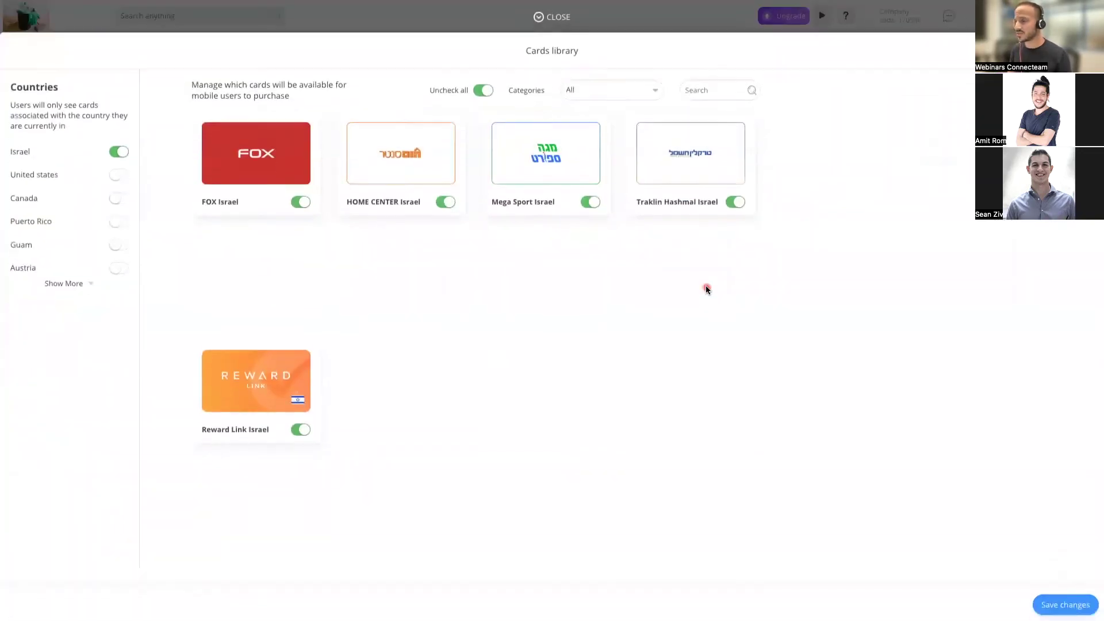
left_click(119, 150)
left_click(119, 173)
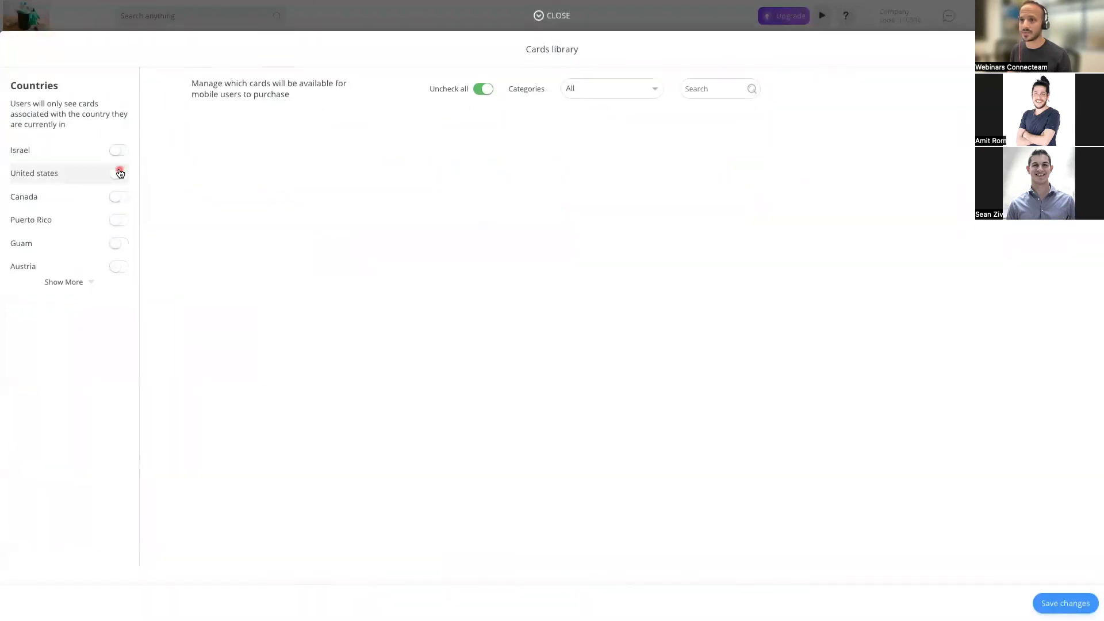
scroll(483, 281, "down", 6)
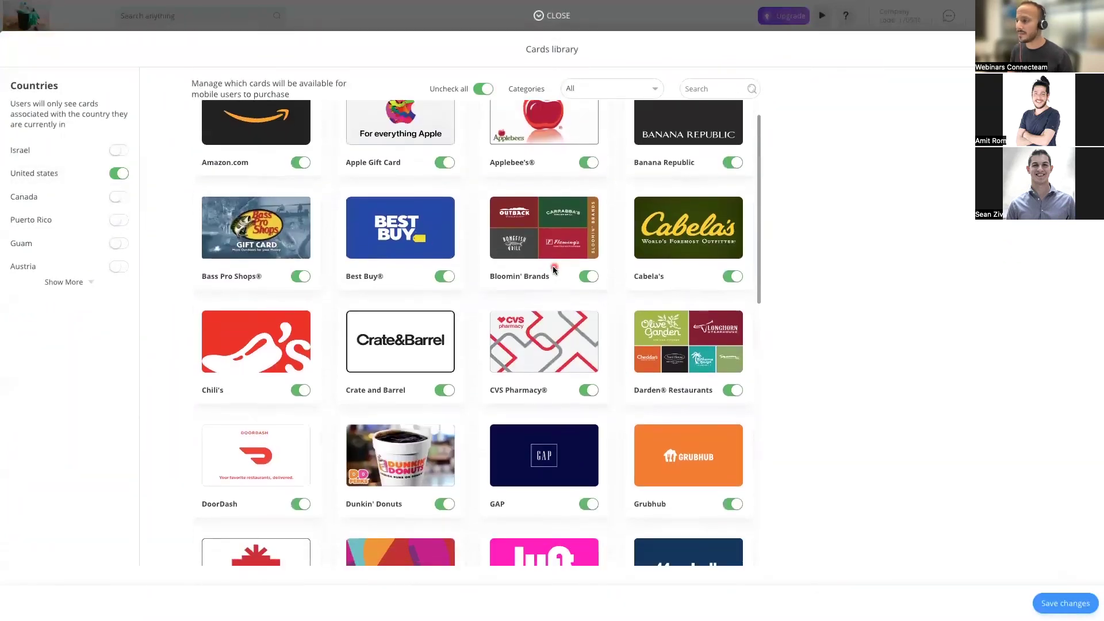
scroll(544, 274, "down", 5)
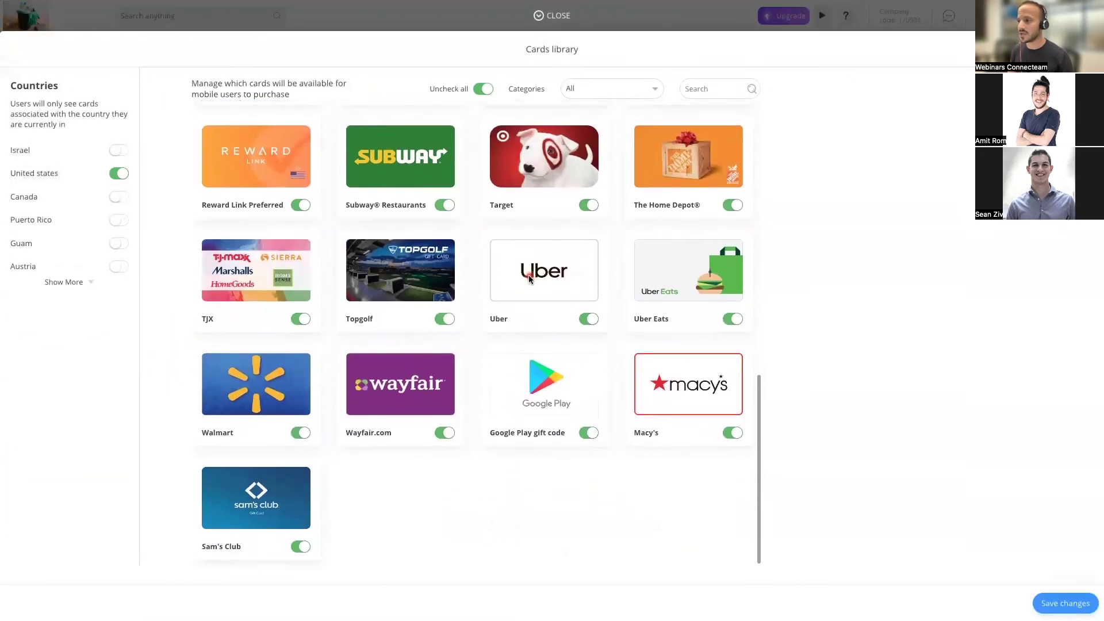
scroll(535, 277, "up", 11)
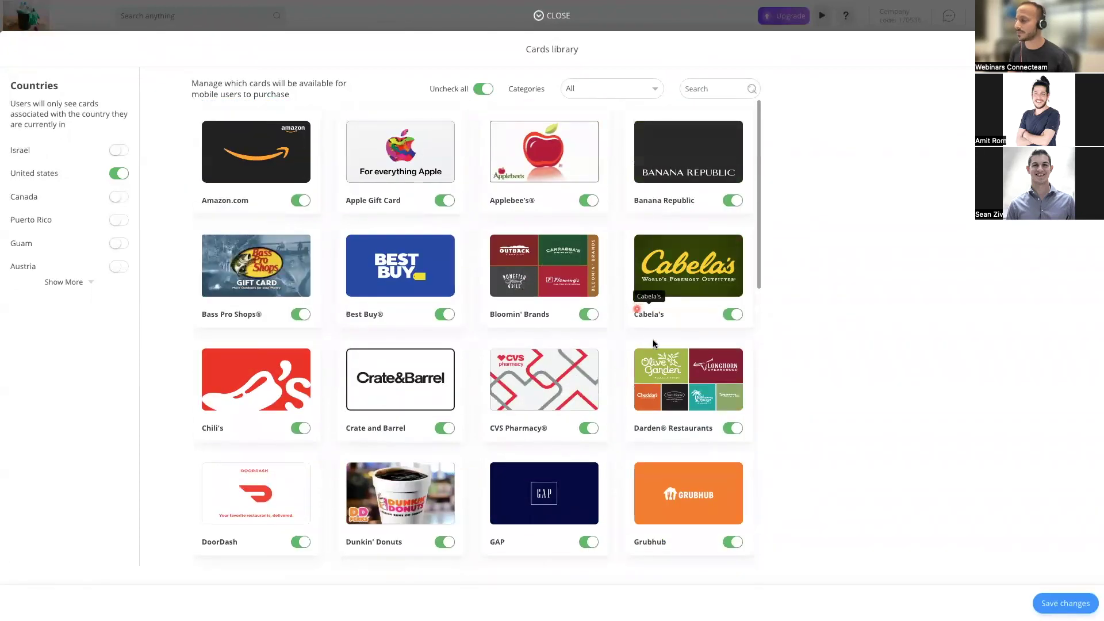
left_click(562, 22)
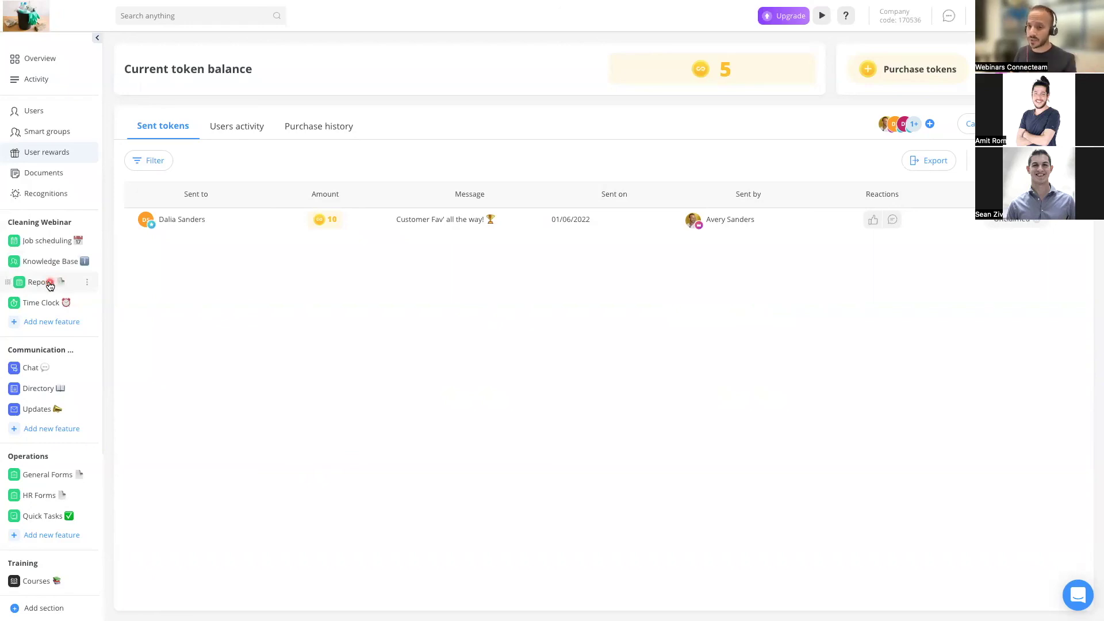
Show the active Reports list and return to the Recognitions activity.
left_click(50, 284)
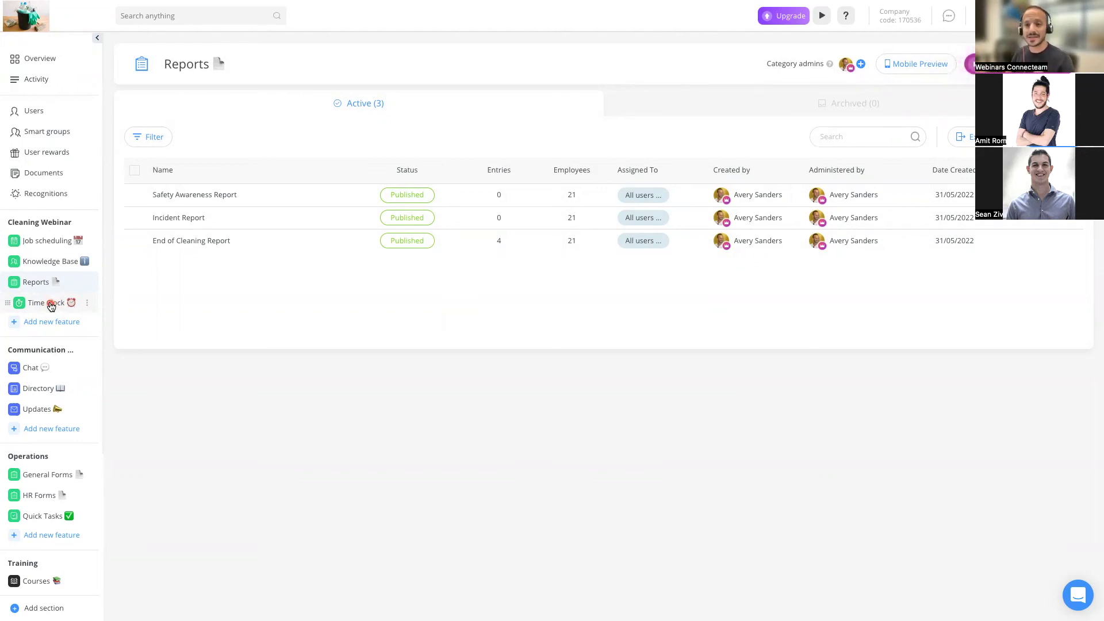
left_click(46, 197)
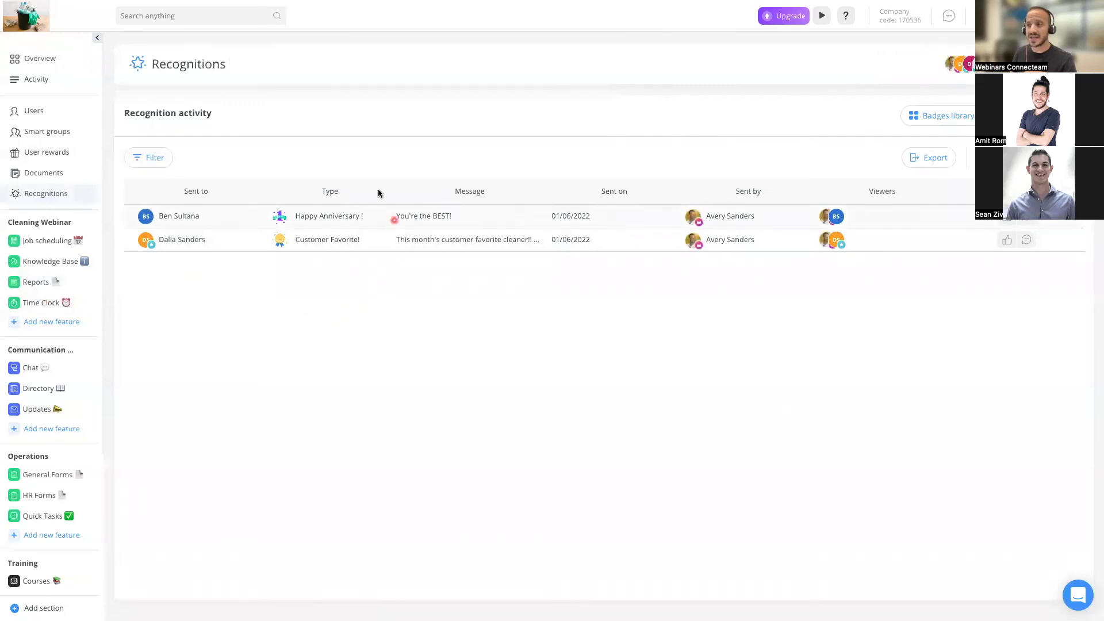